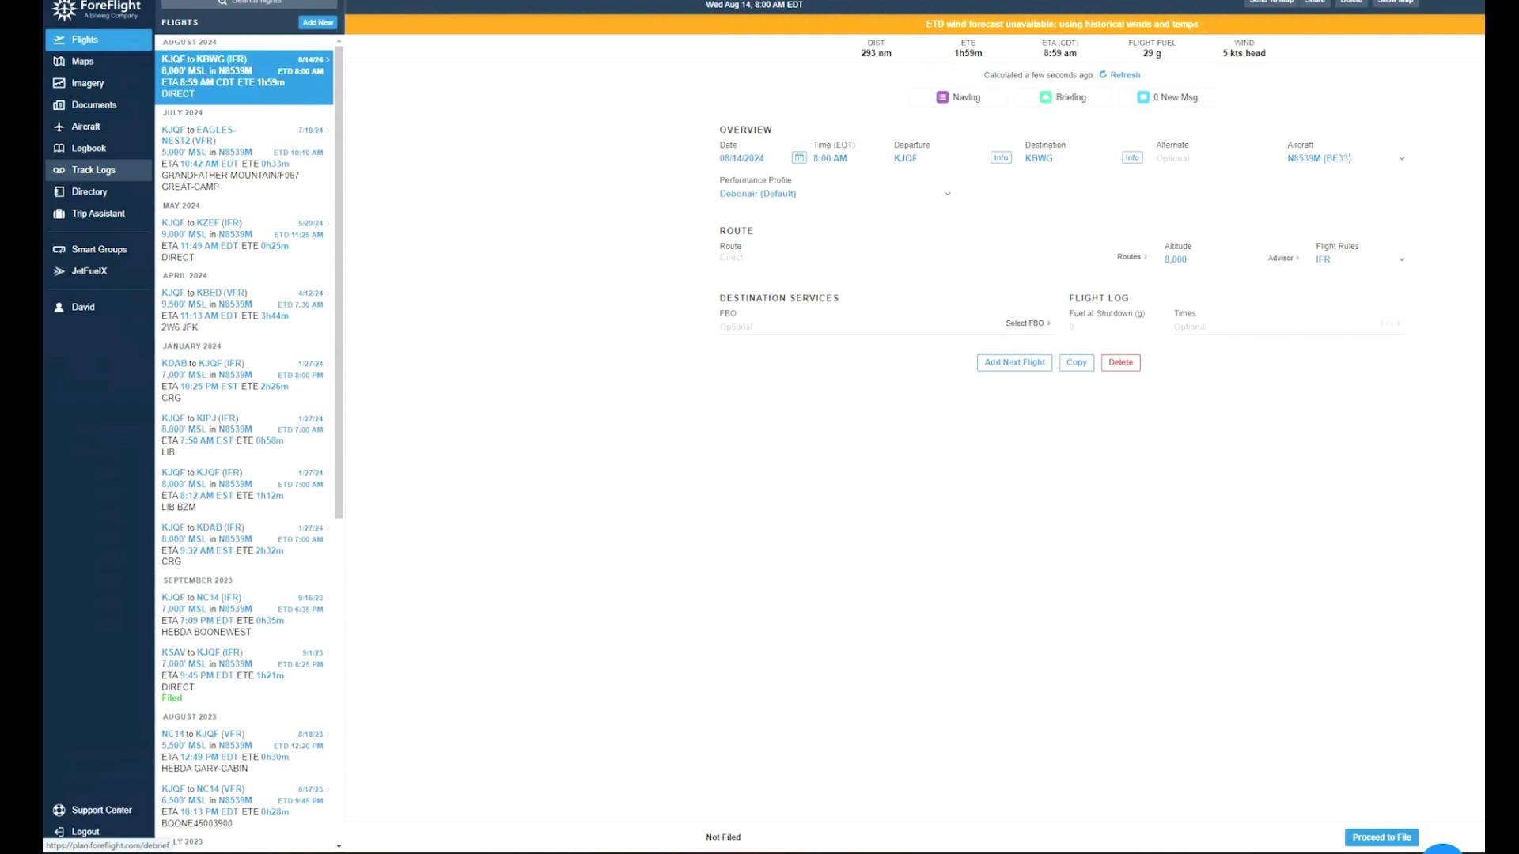
Step: Open the track logs and select the NC06 to KJQF flight of Oct 6, 2024, 3:49 PM
left_click(93, 170)
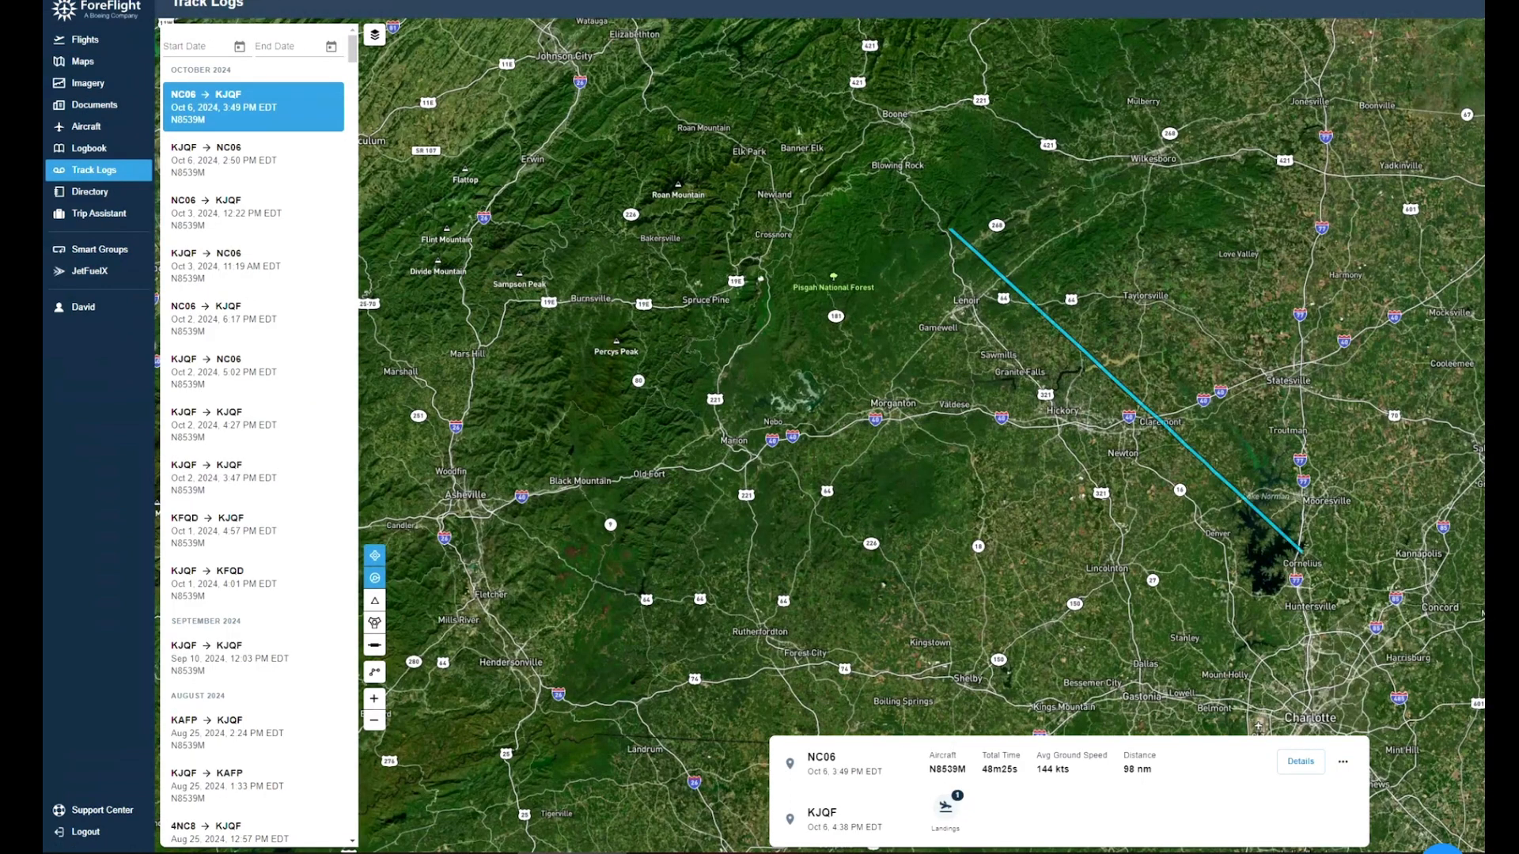
left_click(253, 160)
left_click(253, 213)
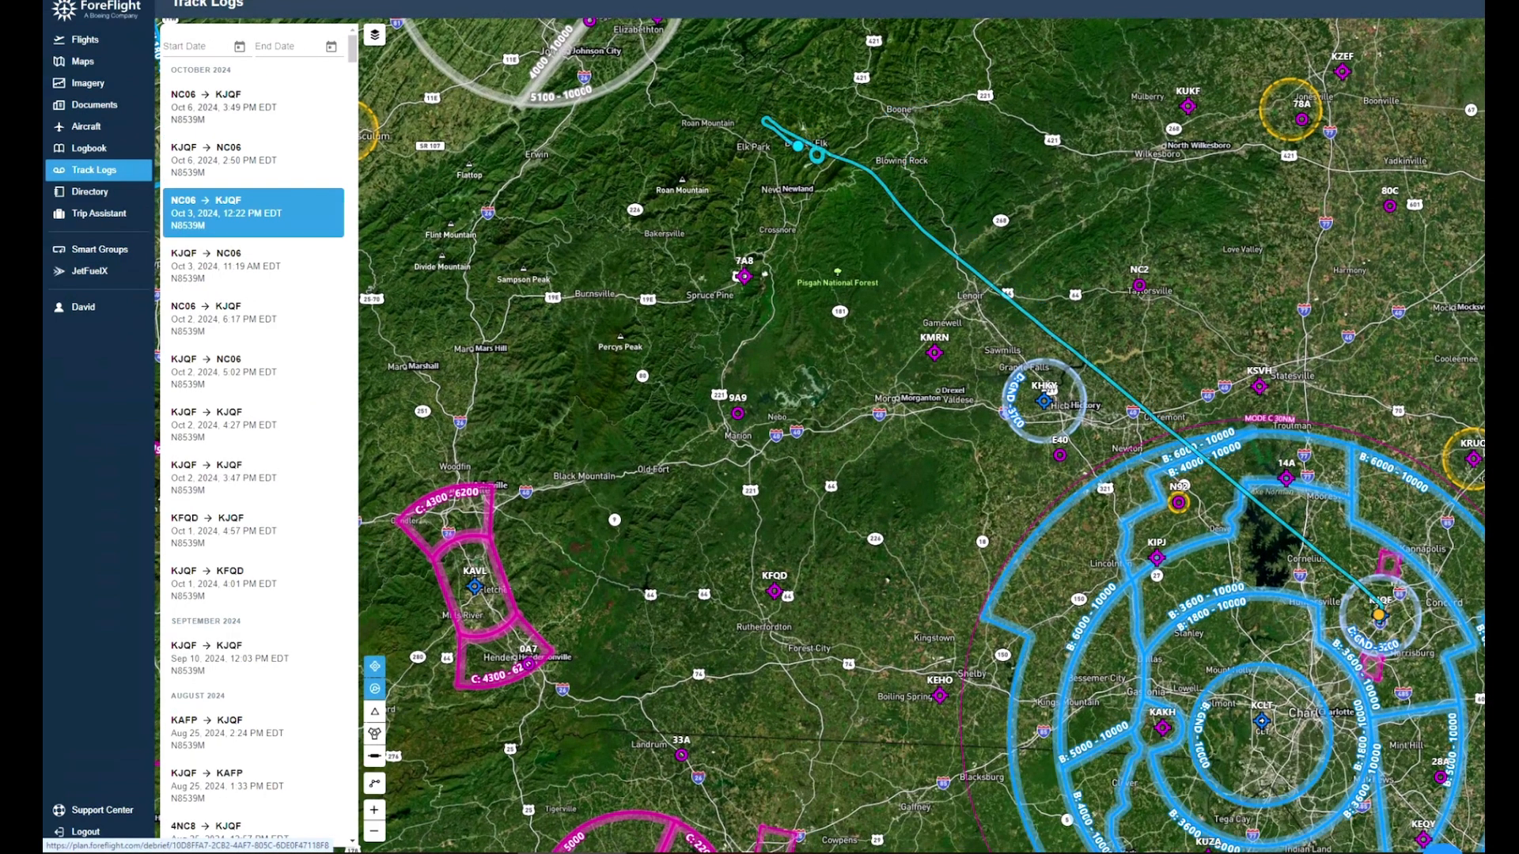
left_click(254, 107)
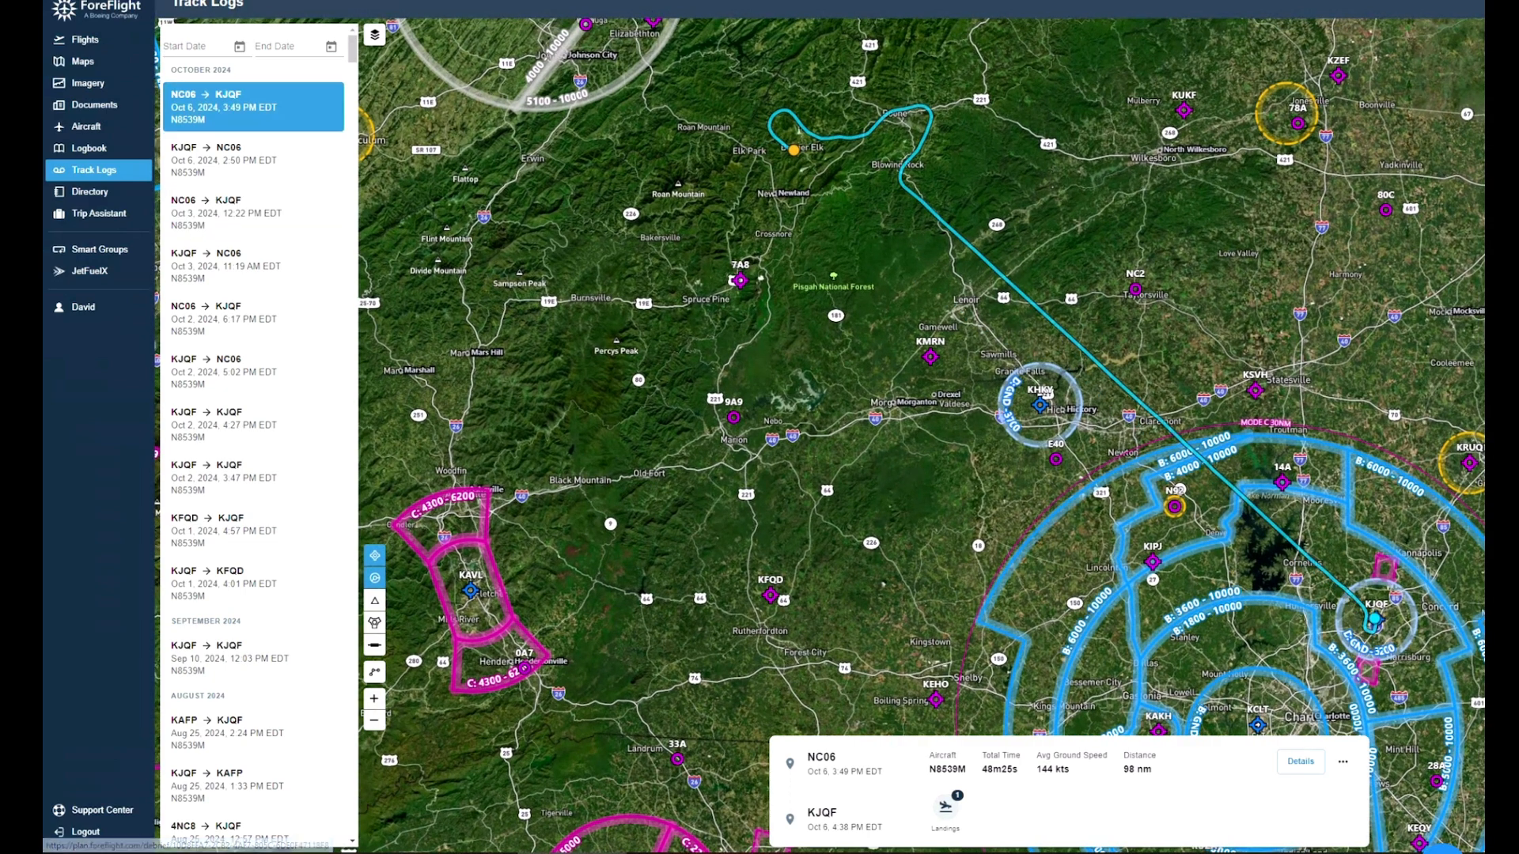
left_click_drag(884, 584, 844, 692)
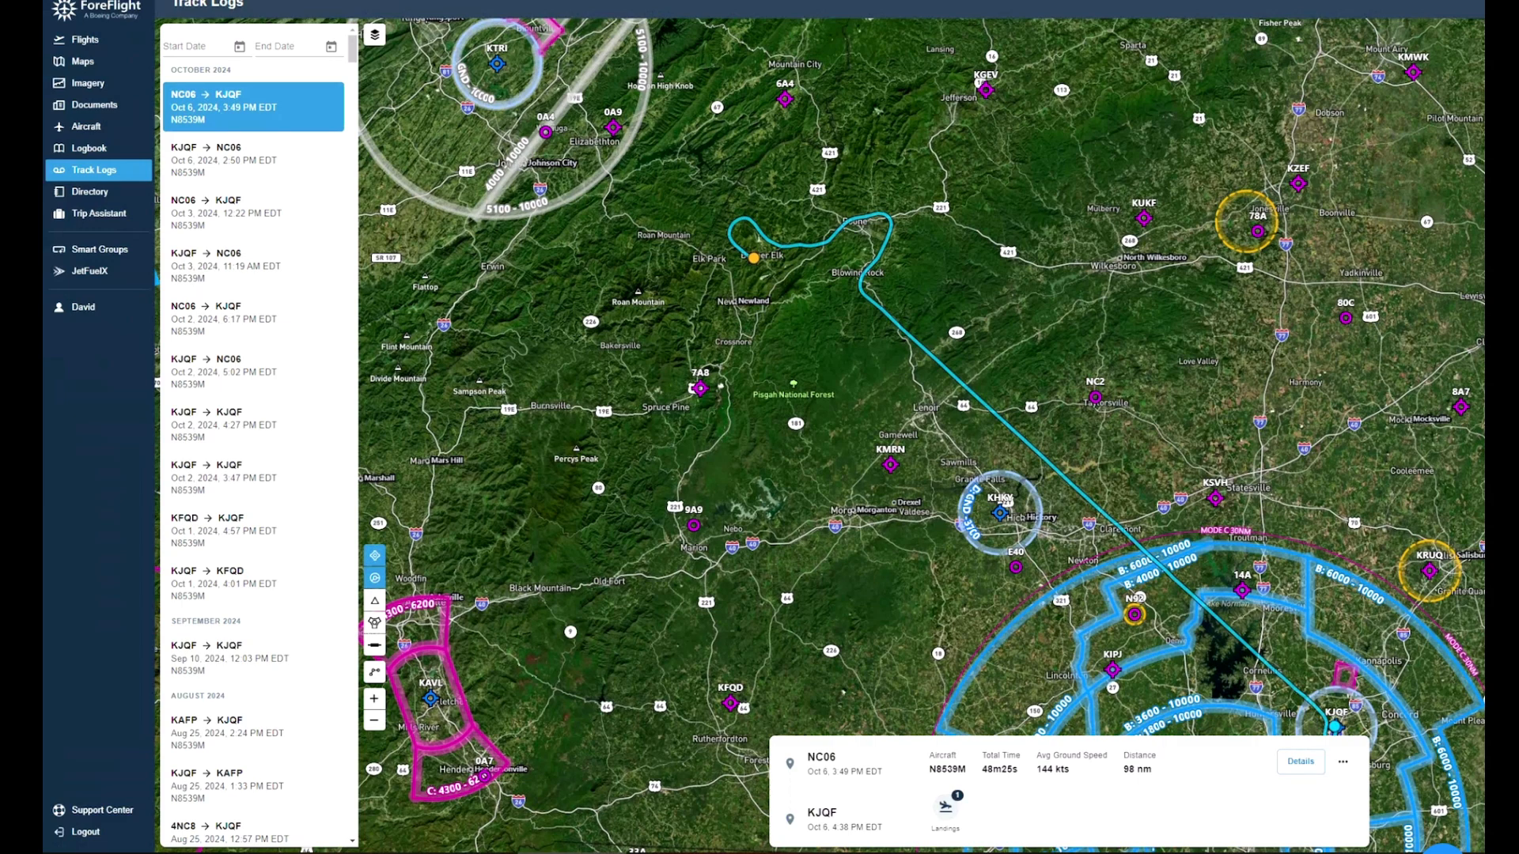
Step: Download the selected flight's track log in GPX format
left_click(1343, 762)
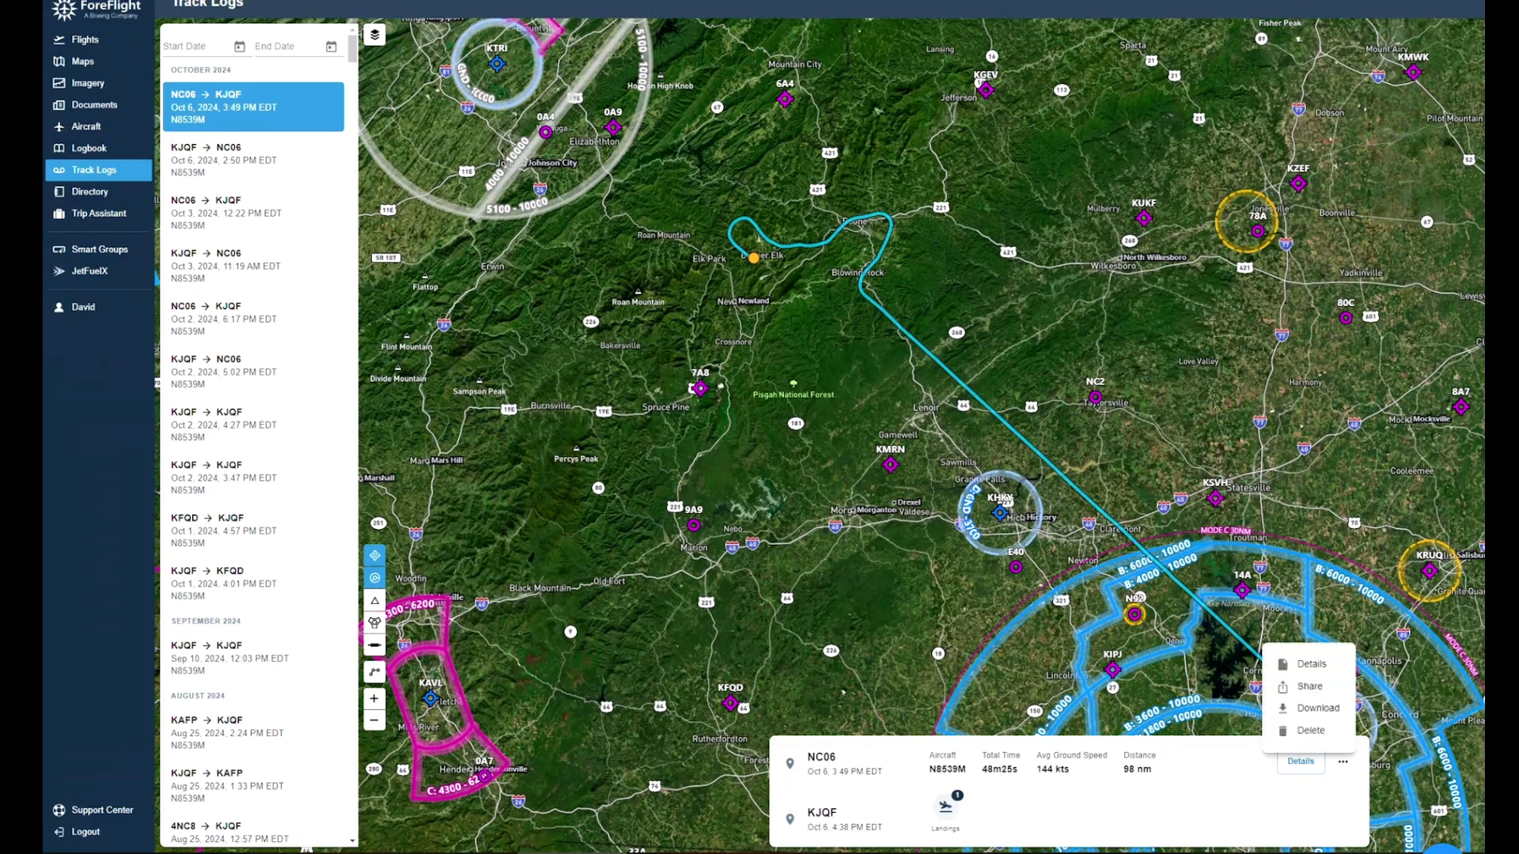
left_click(1318, 708)
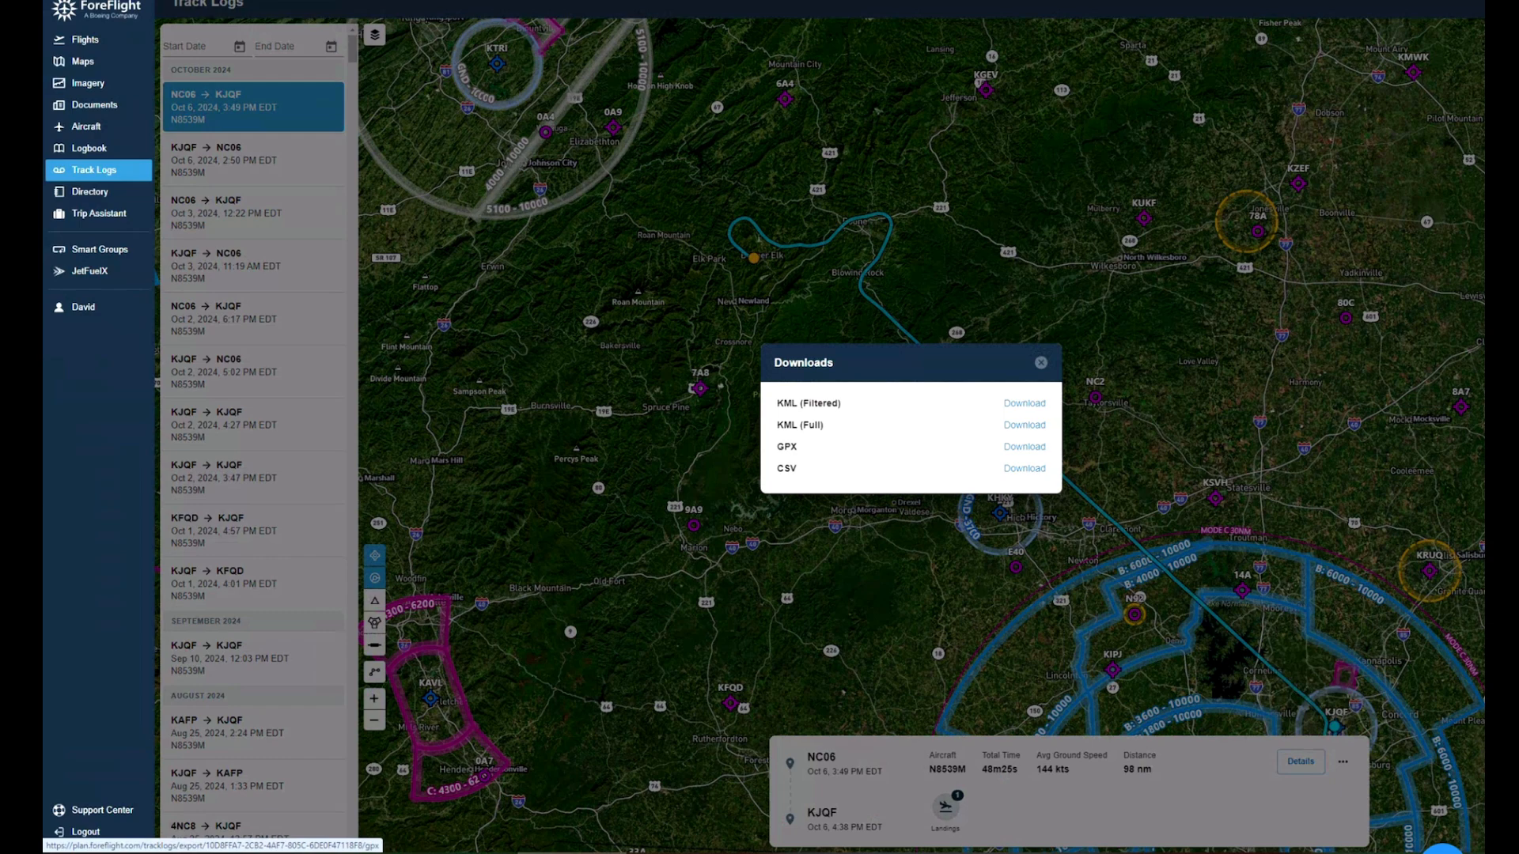
left_click(1024, 447)
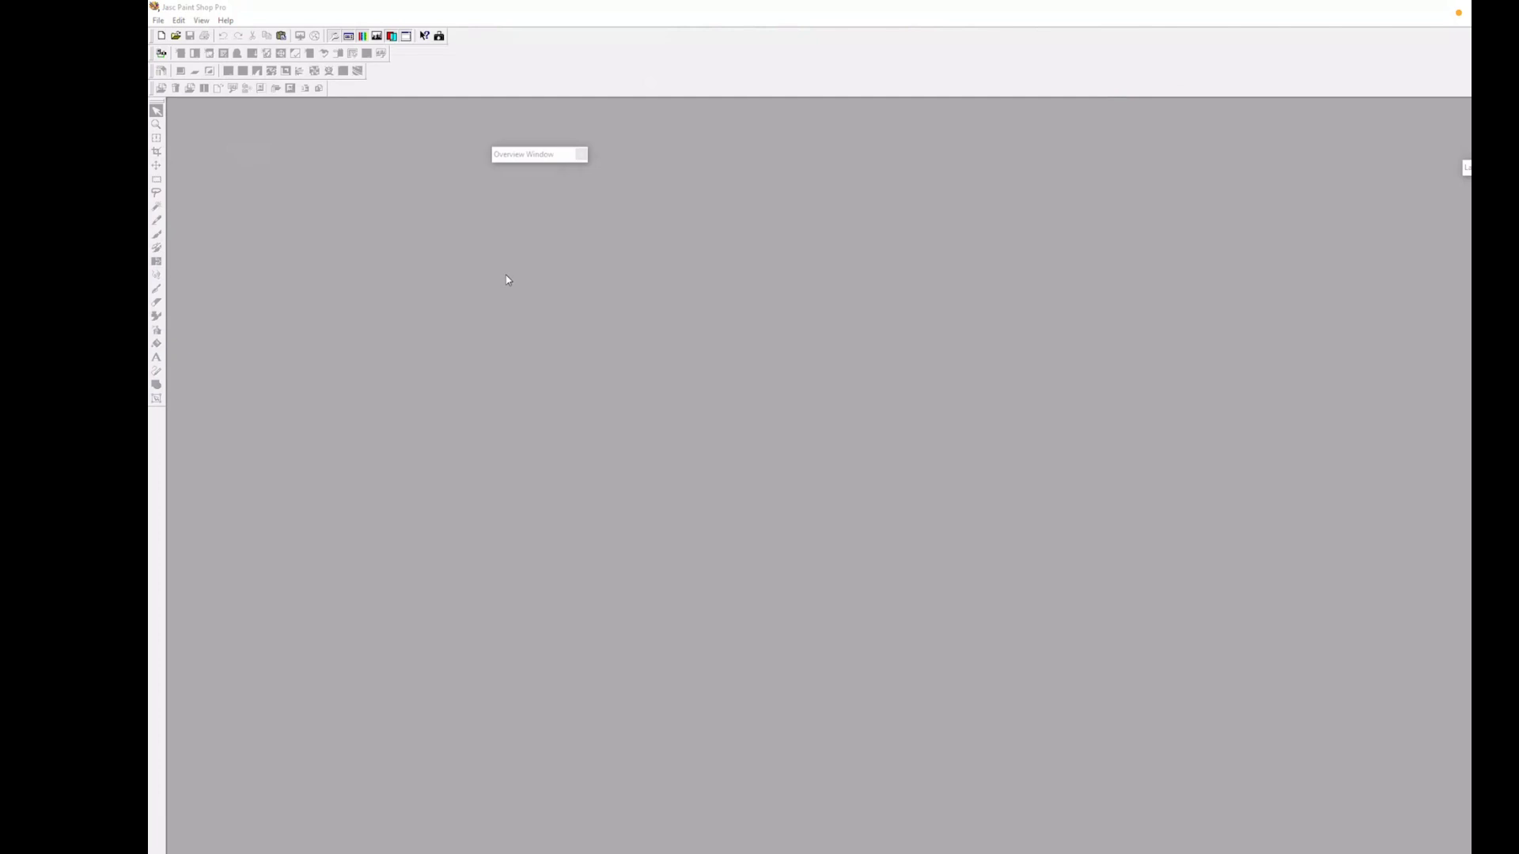
Step: In Paint Shop Pro, create a new 1920 by 1080 pixel image with the foreground color as its background
key("ctrl+n")
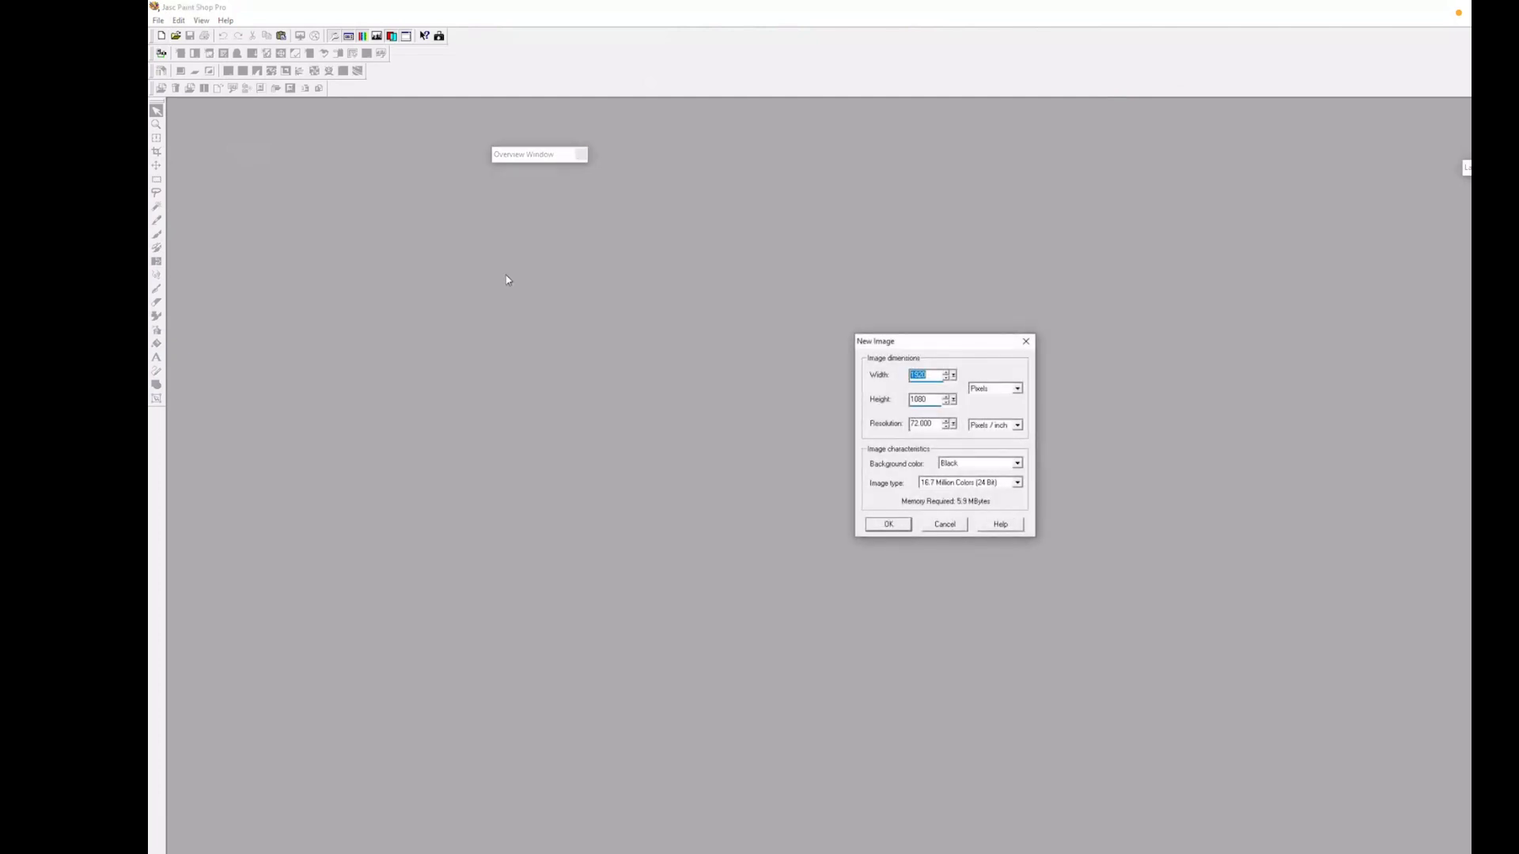
left_click(1017, 463)
left_click_drag(1018, 496, 1018, 485)
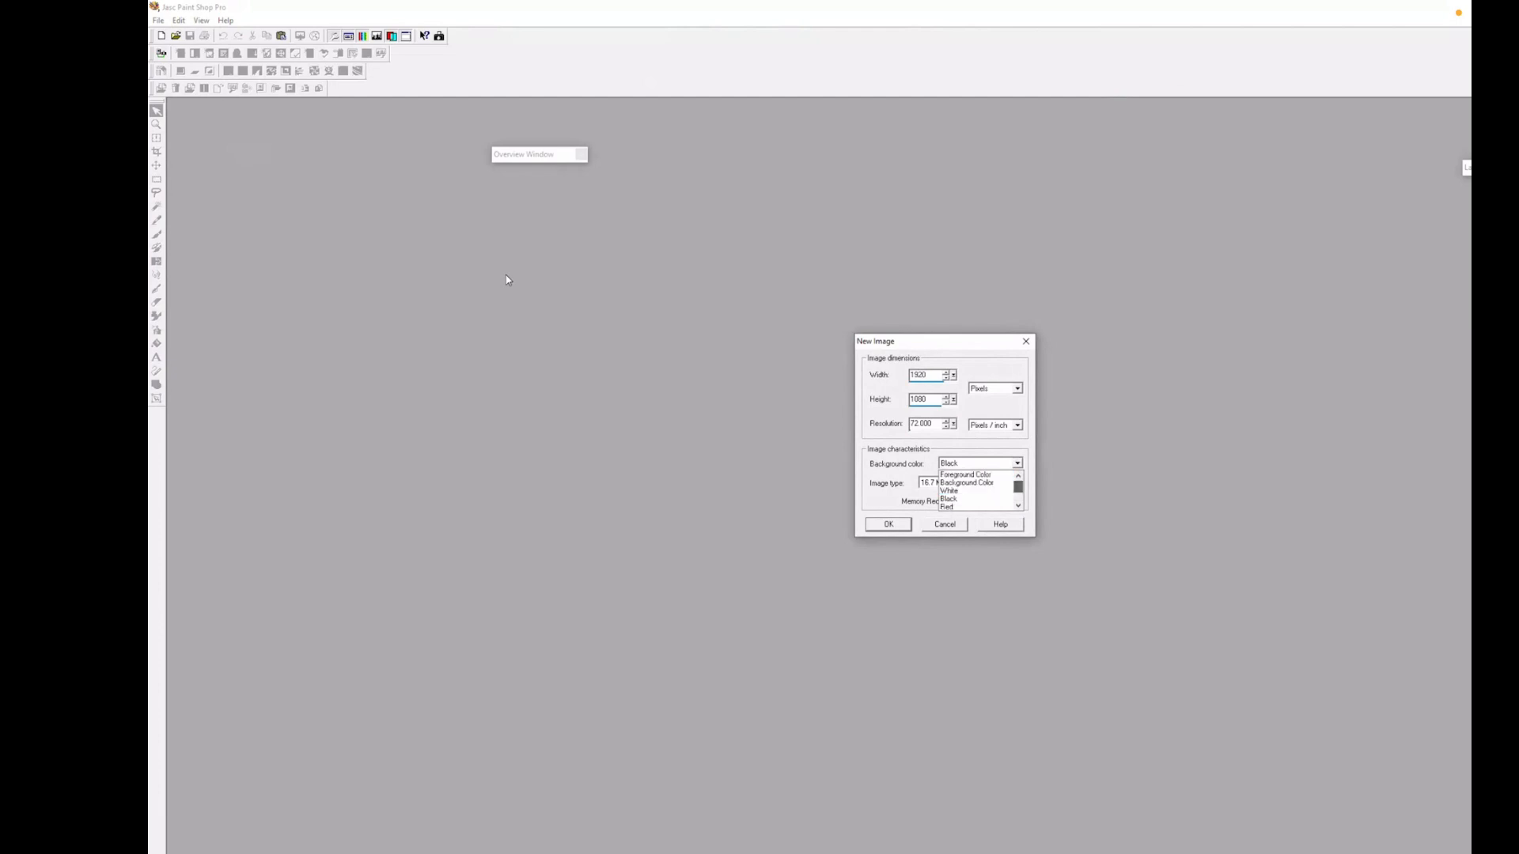
left_click(965, 474)
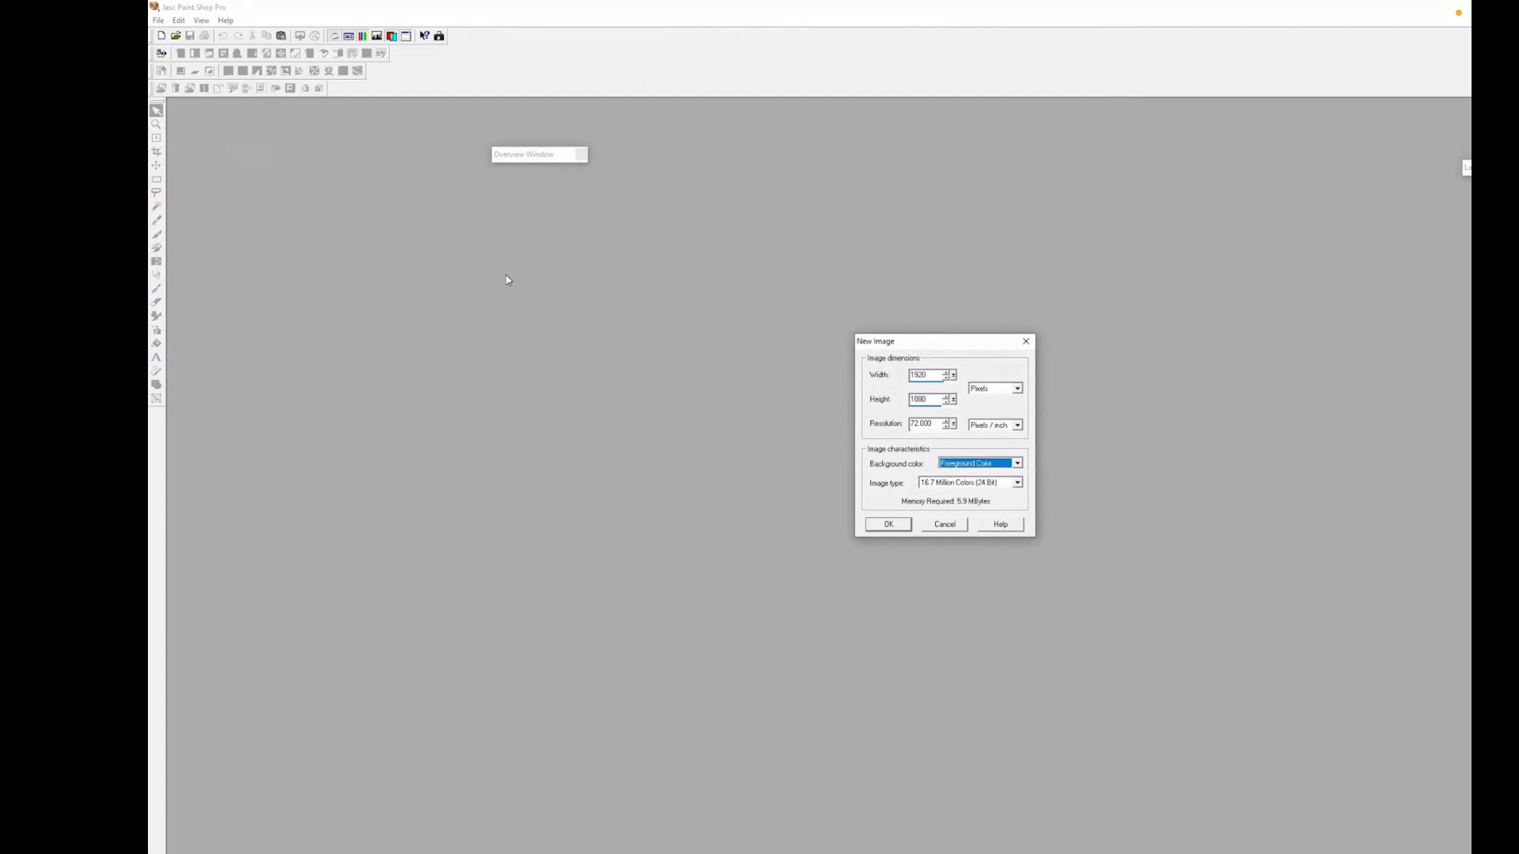
key("Return")
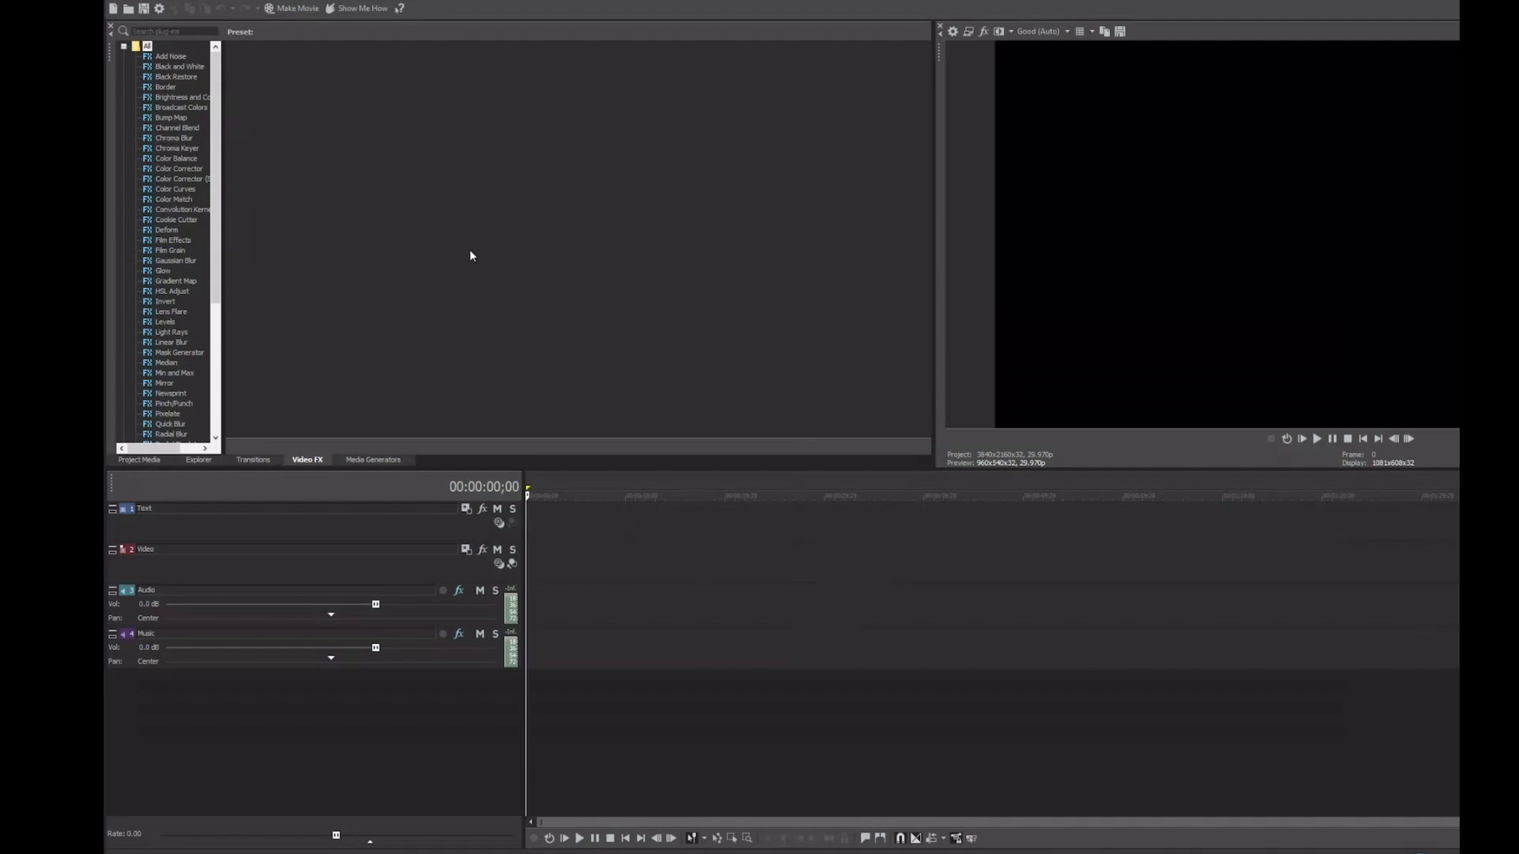
Step: In Movie Studio, add the green.jpg image to the project media
key("alt+f")
key("Down")
key("Down")
key("Down")
key("Down")
key("Down")
key("Down")
key("Down")
key("Down")
key("Return")
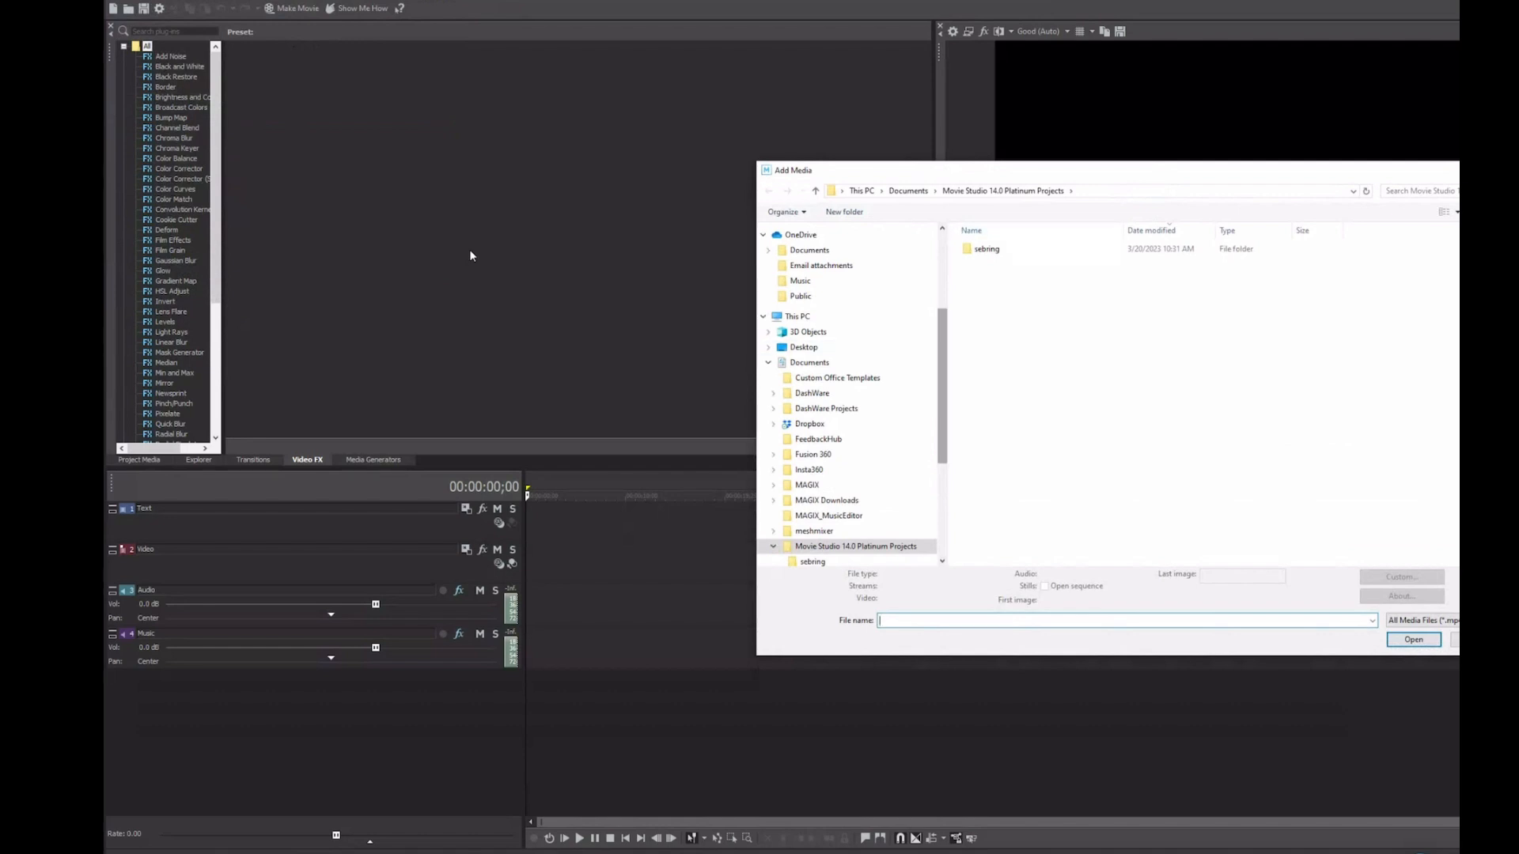
left_click(809, 271)
double_click(1040, 348)
Step: Place green.jpg on the Text track as a clip about two and a half minutes long, starting at the timeline's beginning
mouse_move(267, 73)
left_mouse_down()
mouse_move(537, 522)
mouse_move(1459, 522)
mouse_move(526, 529)
mouse_move(1158, 528)
left_mouse_up()
left_click(674, 649)
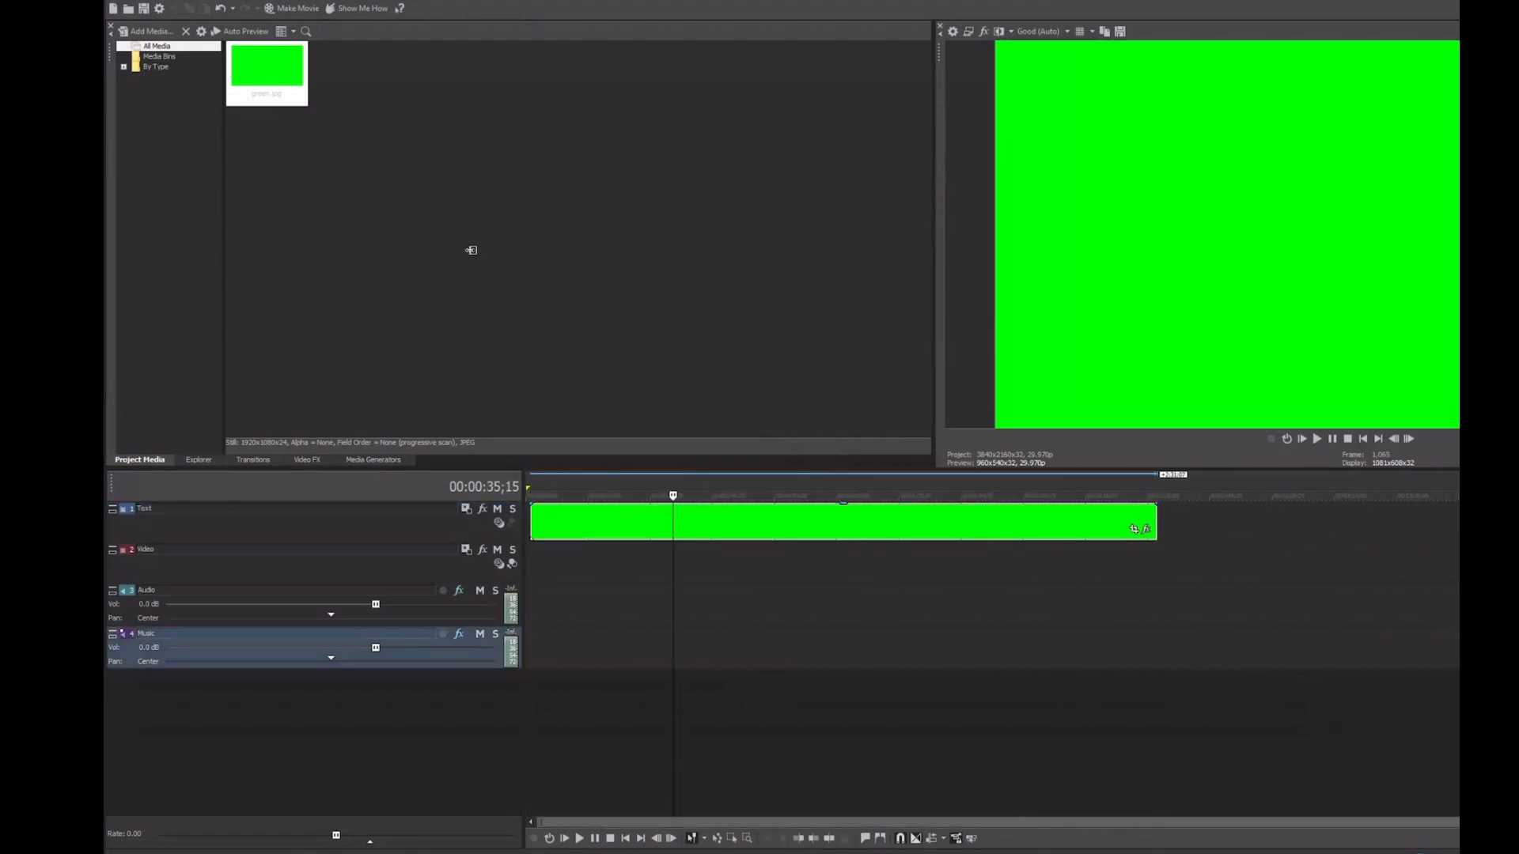
left_click(532, 524)
left_click_drag(532, 524, 526, 524)
left_click(854, 606)
left_click(1070, 606)
left_click(1113, 606)
left_click(1137, 606)
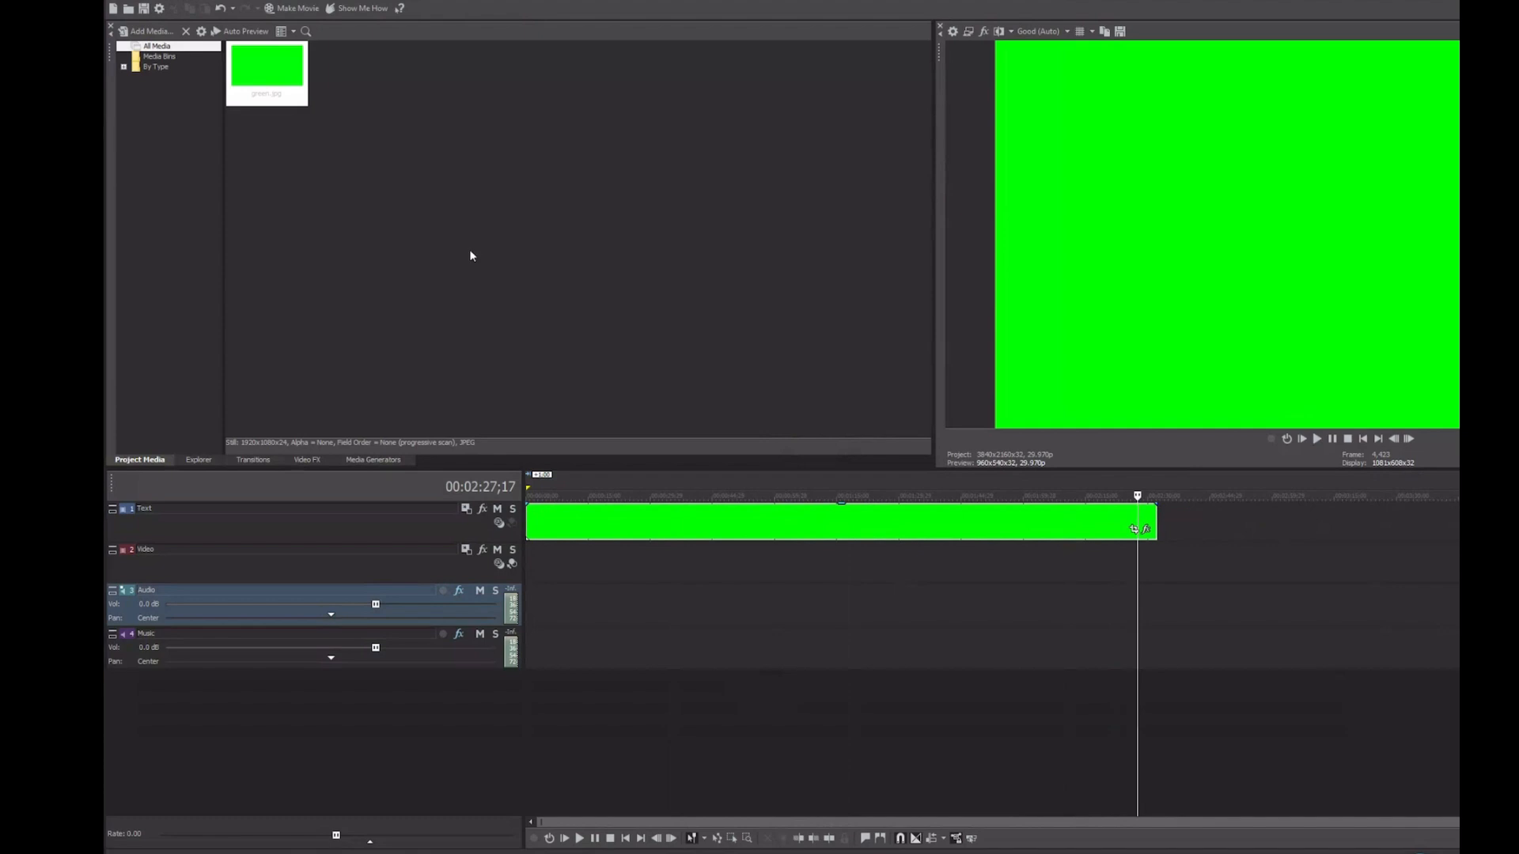
Step: Examine the Make Movie destination options for the green clip and close them
key("alt+f")
key("Up")
key("Up")
key("Up")
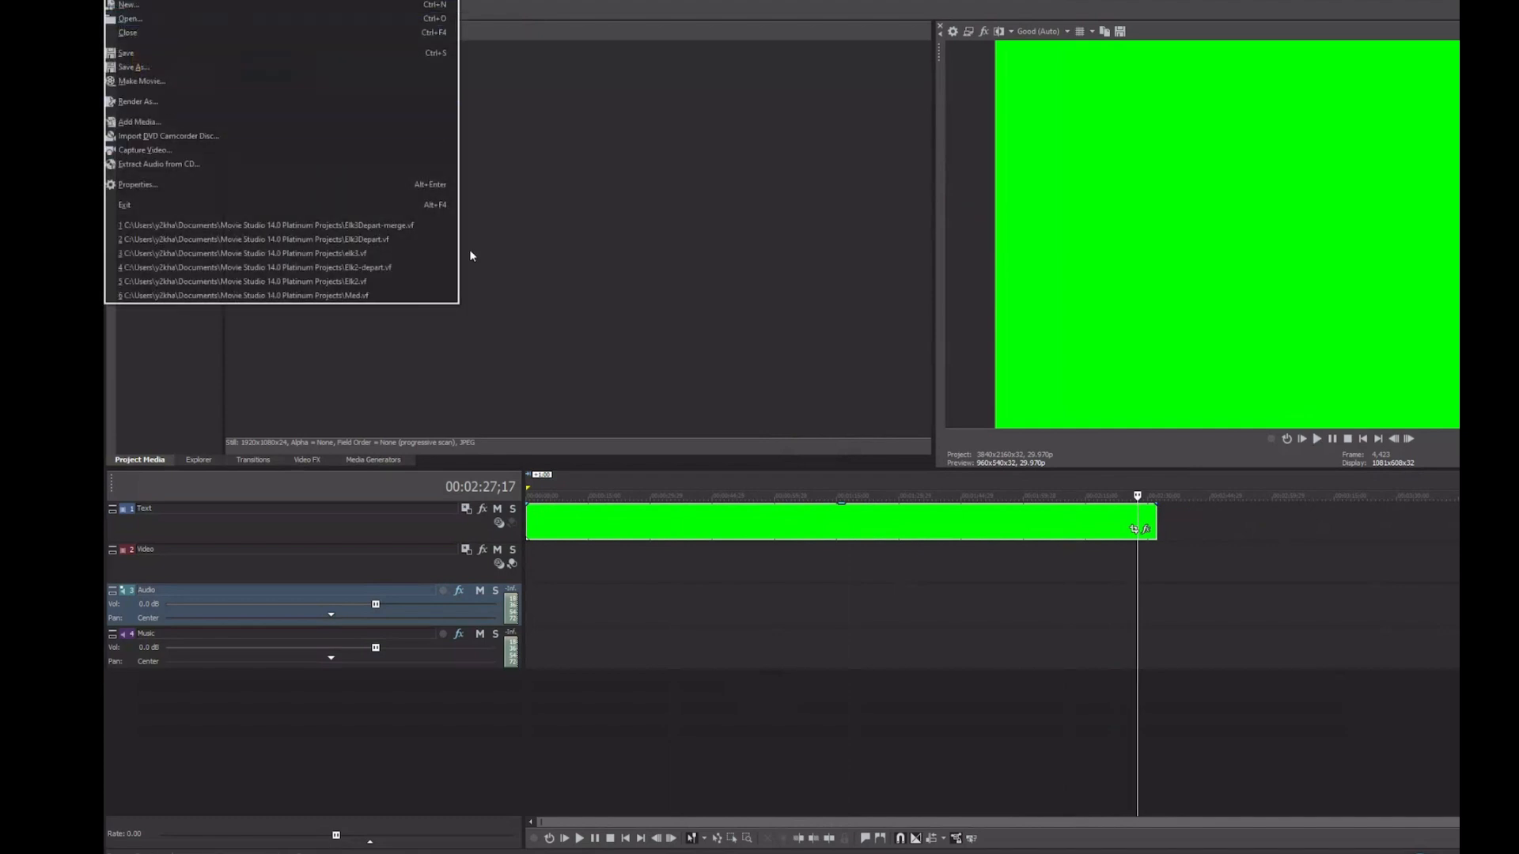
key("Return")
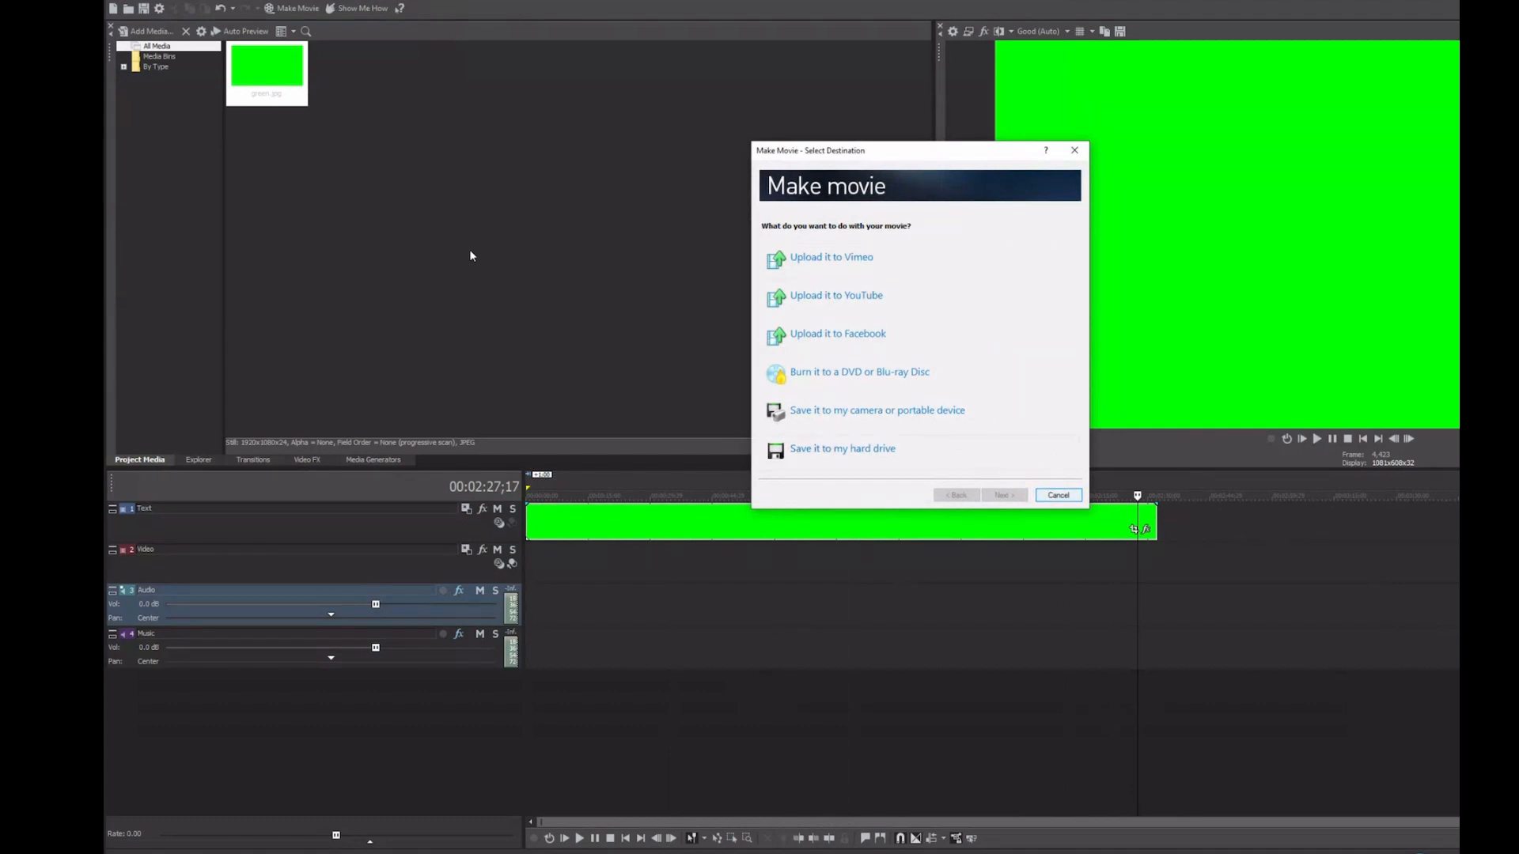
key("Escape")
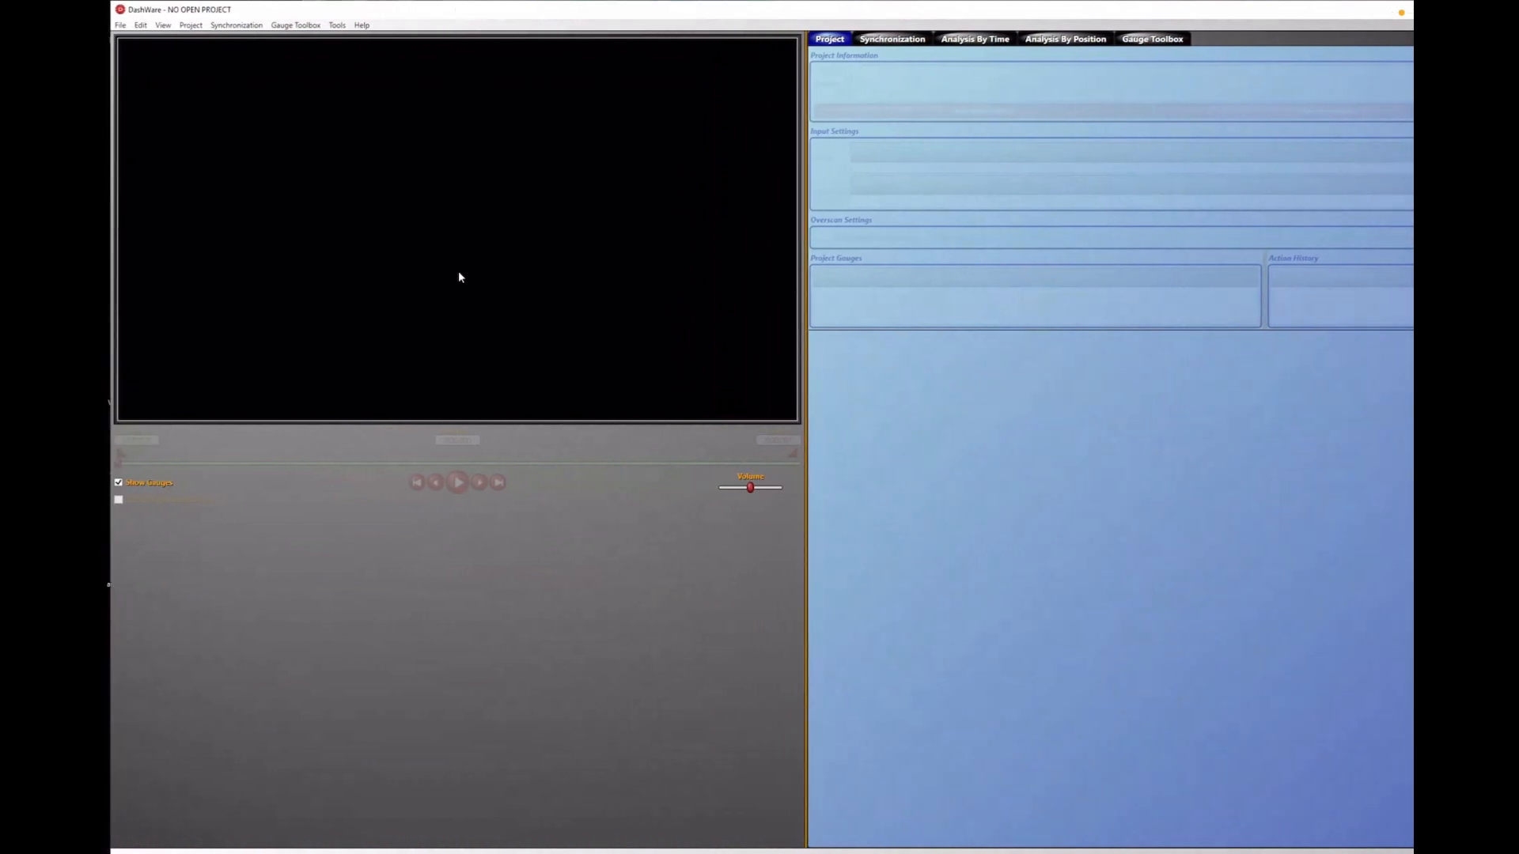
Step: In DashWare, open the existing project AviationTapes2024
key("alt+f")
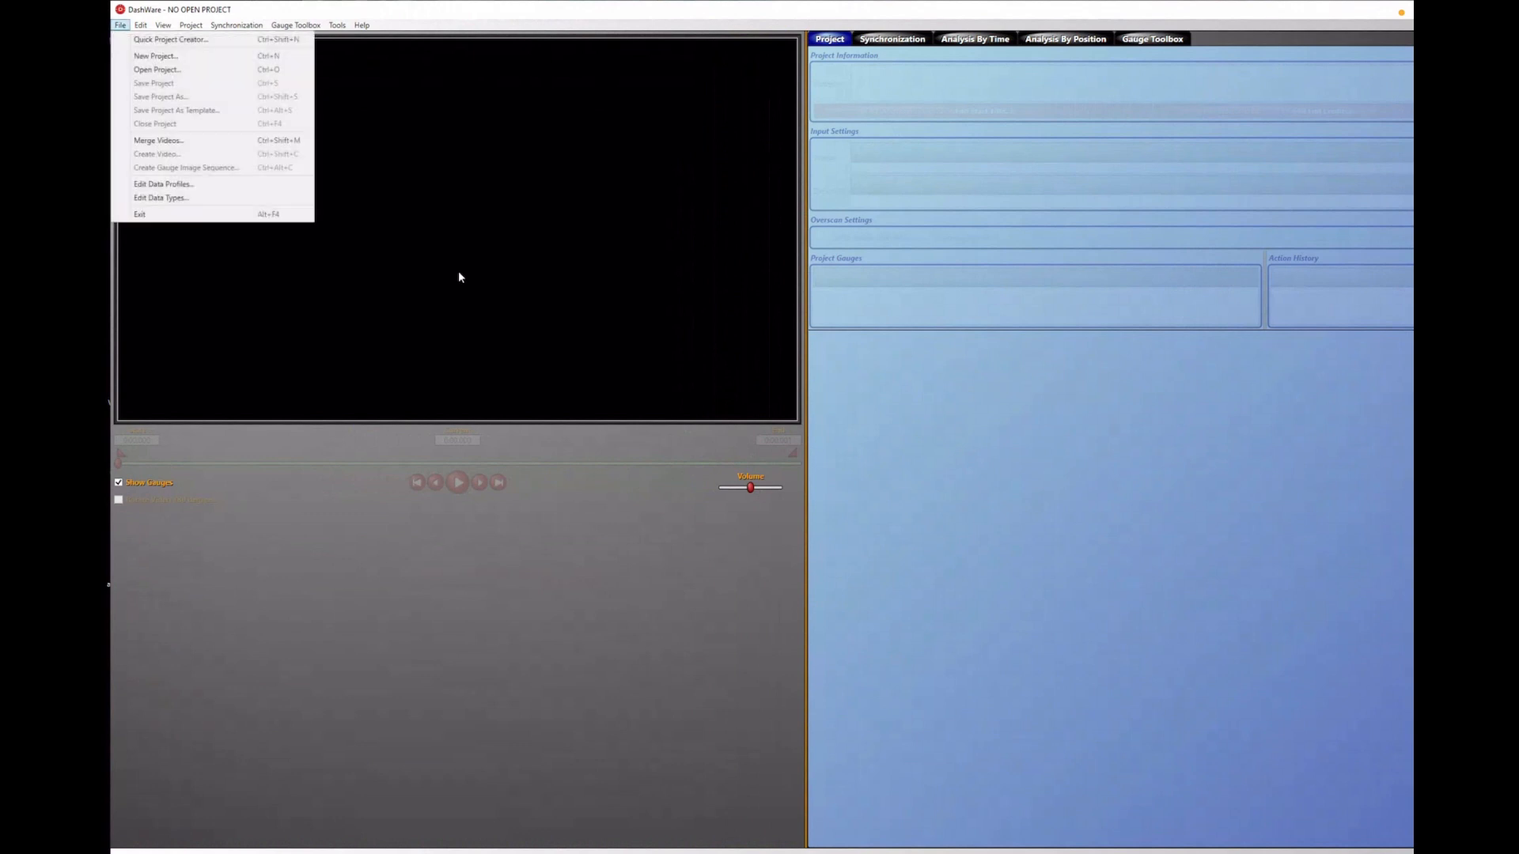
key("Right")
key("Right")
key("Right")
key("Right")
key("Right")
key("Right")
key("Right")
key("Right")
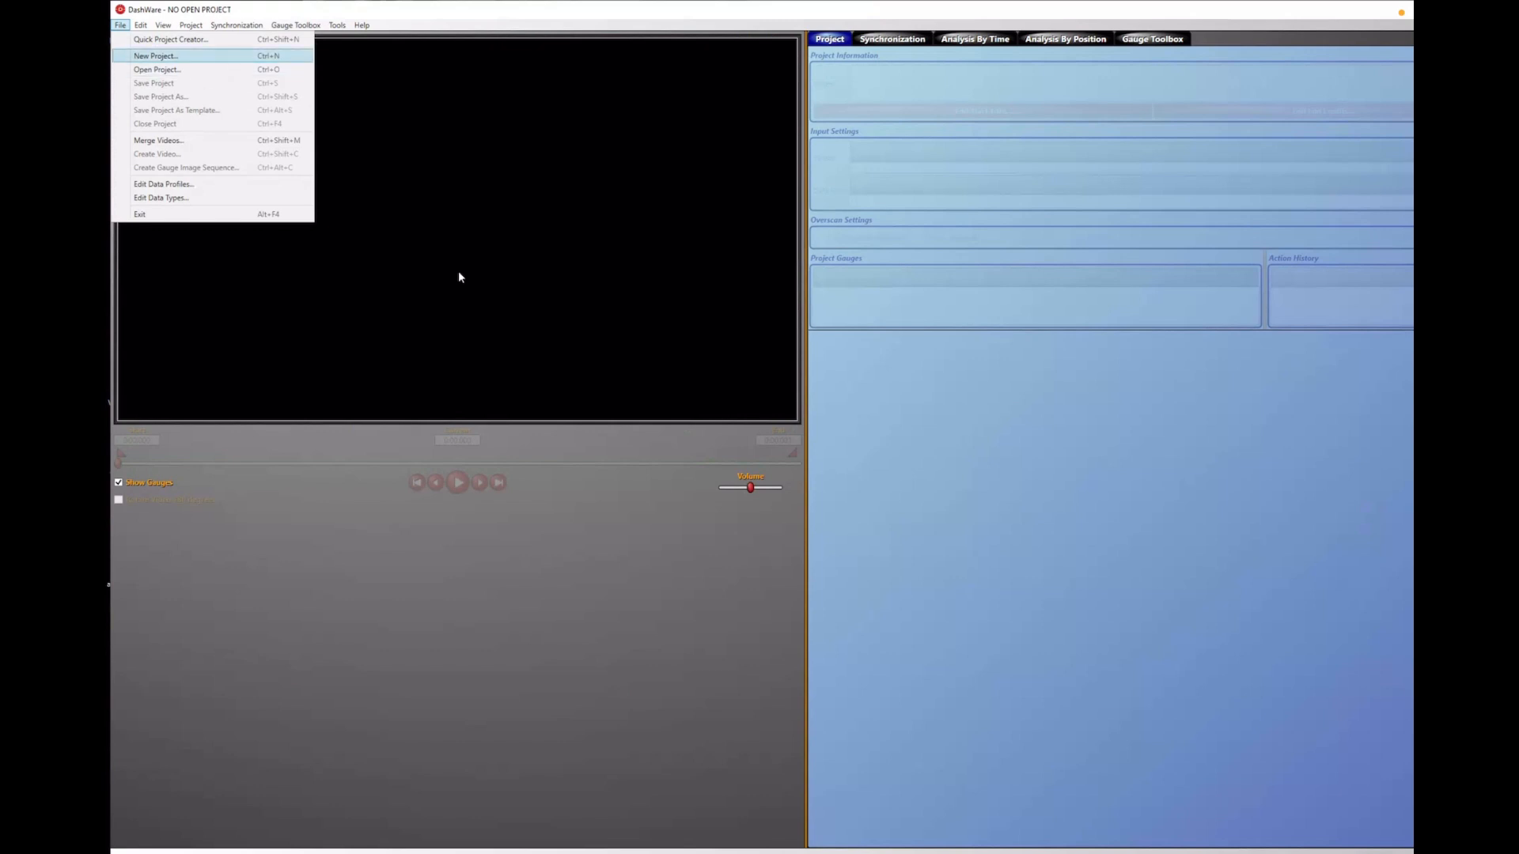
key("Down")
key("Return")
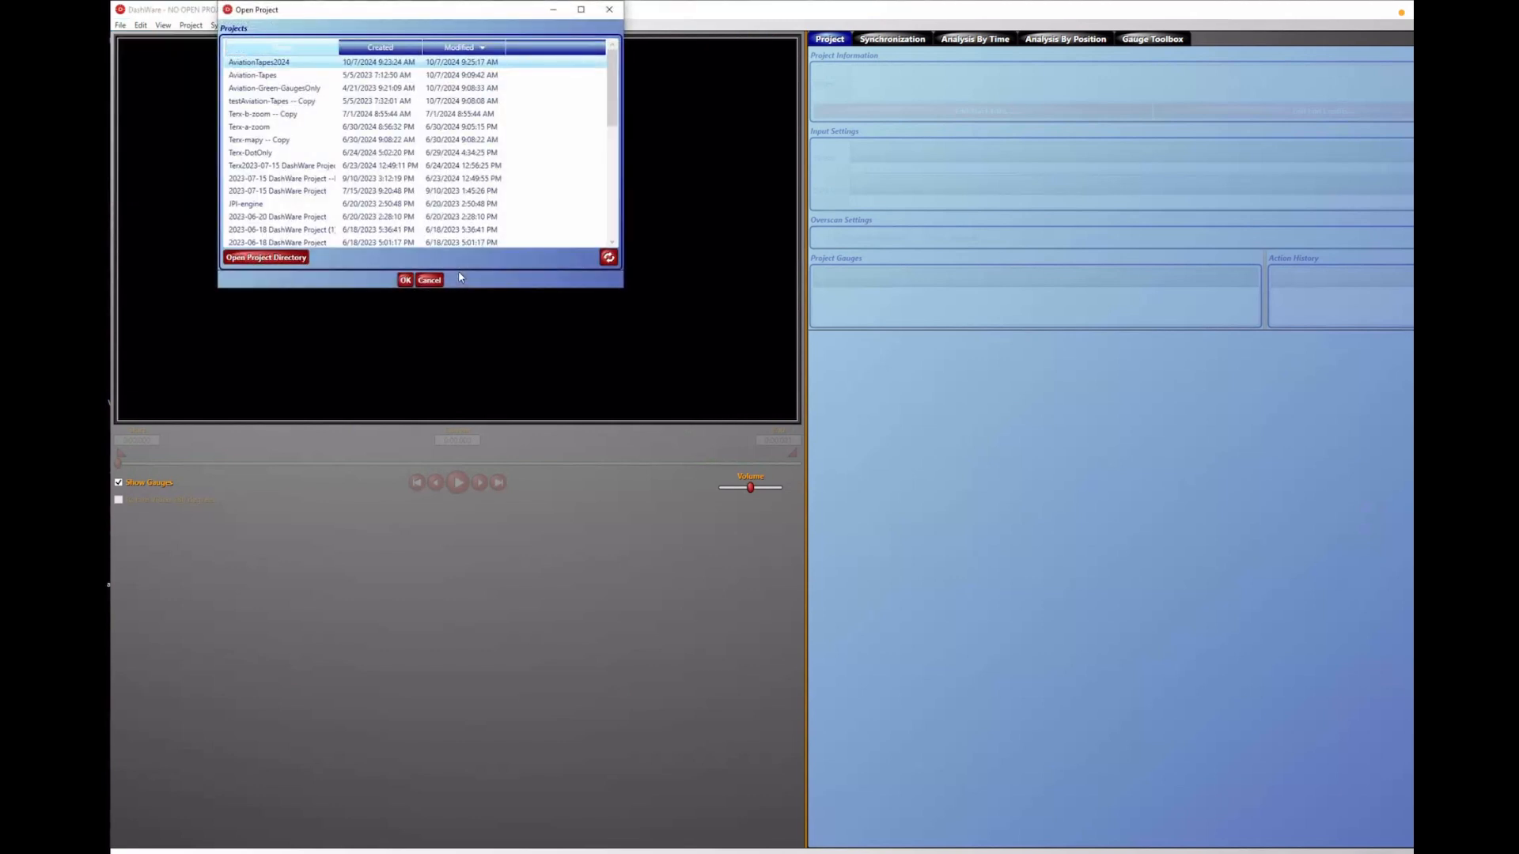
key("Return")
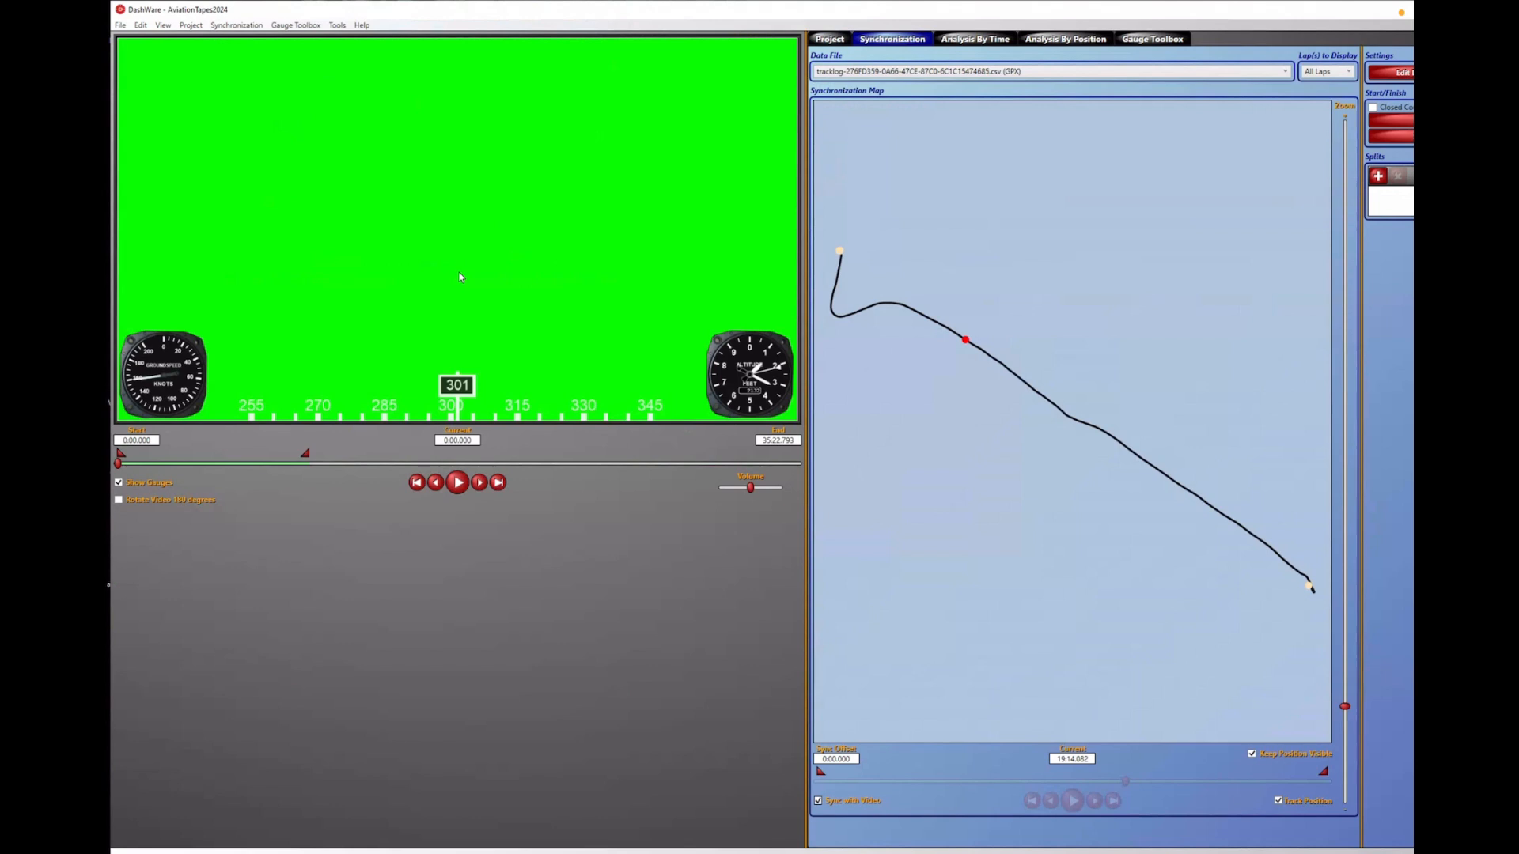
Step: Remove the existing tracklog data file and the GreenScreen120Min.mp4 video from the project's inputs
left_click(459, 273)
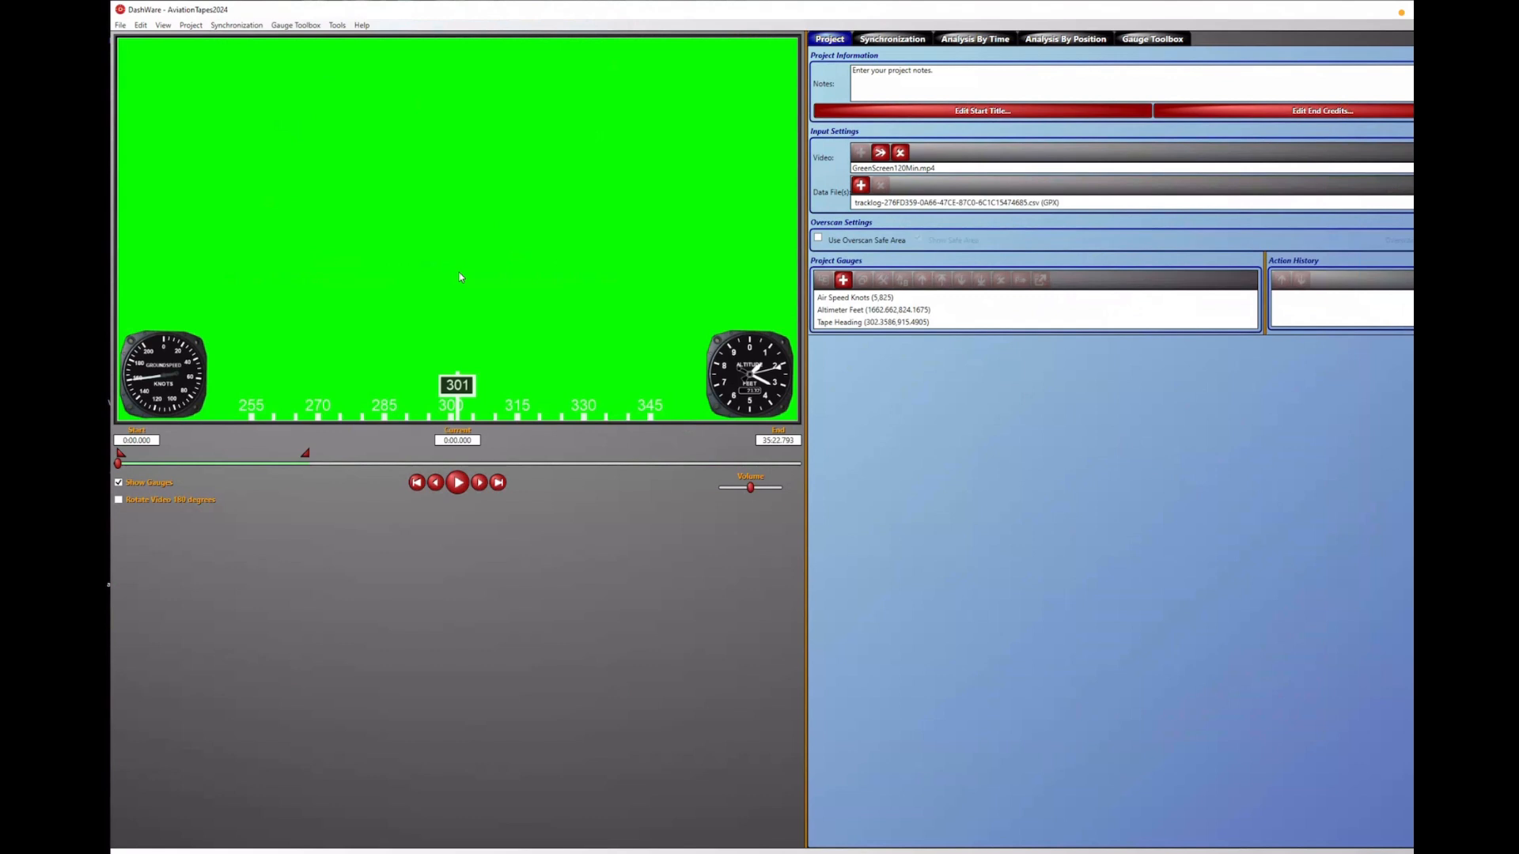
left_click(956, 202)
left_click(880, 185)
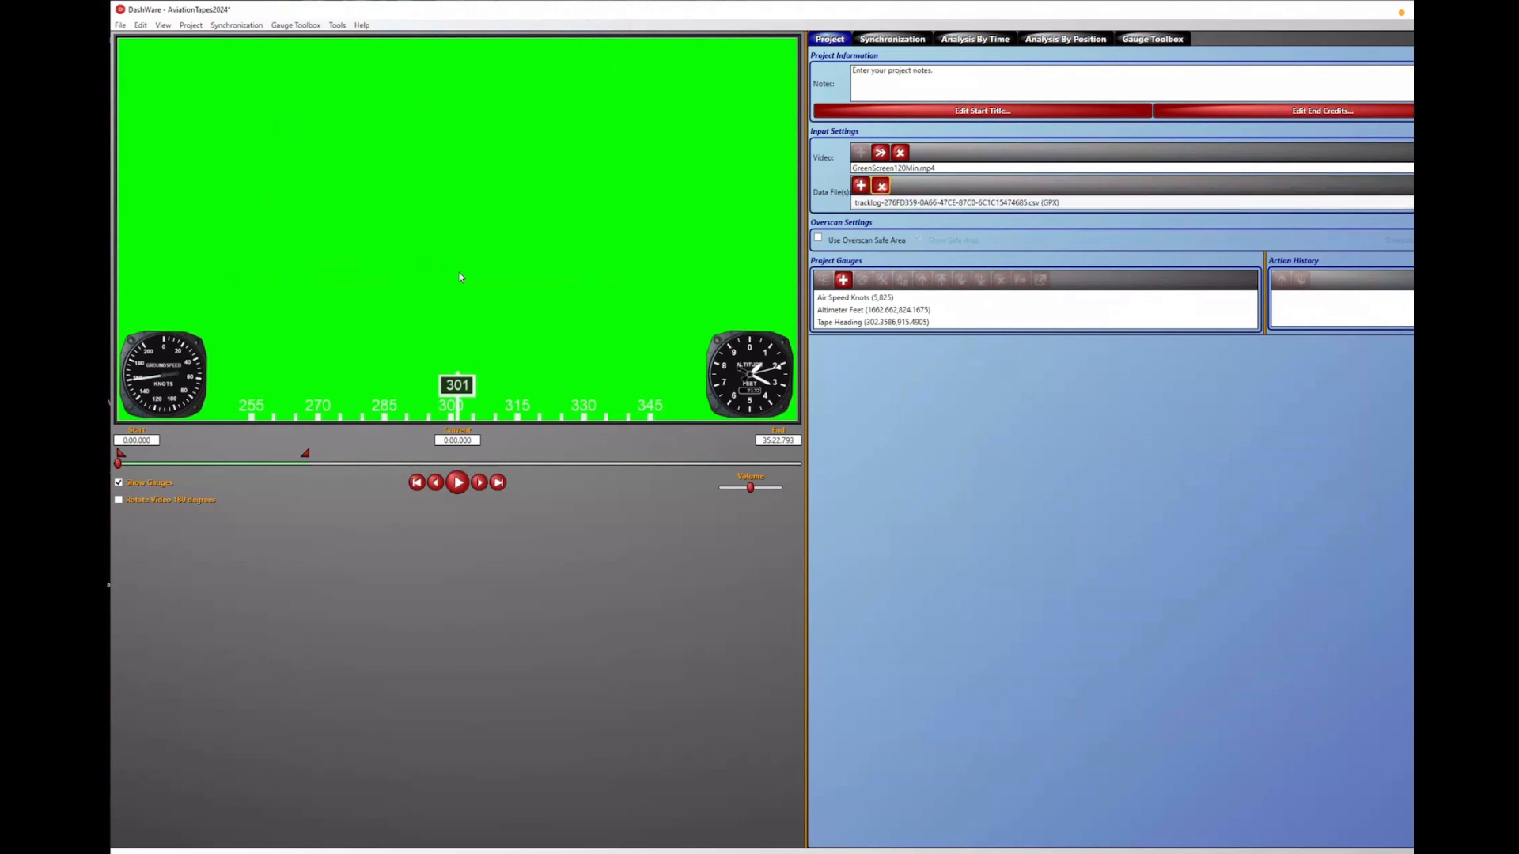
left_click(900, 153)
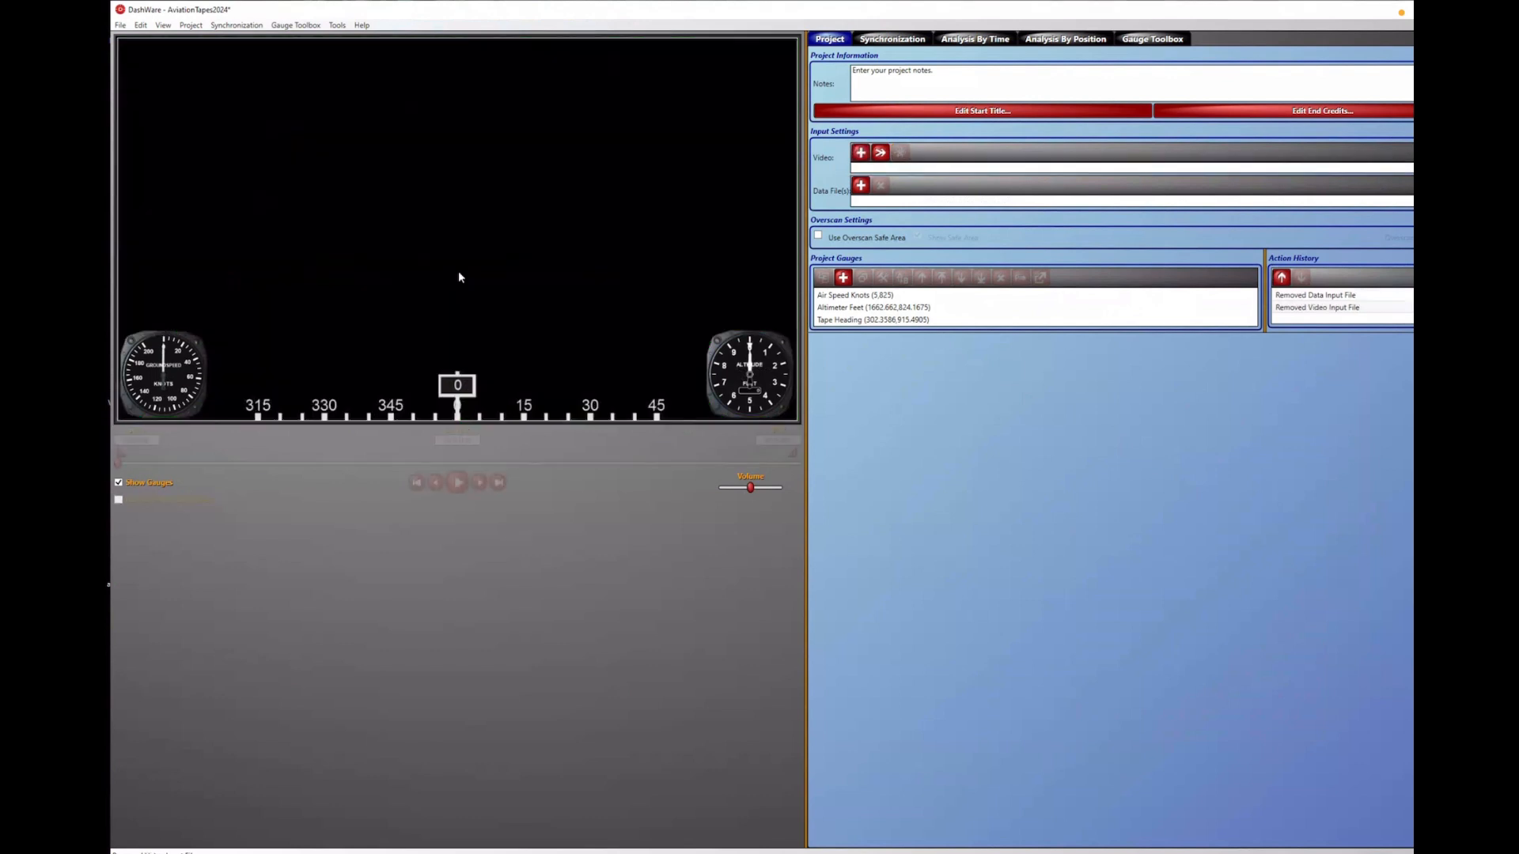
Step: Look through the available gauges and the synchronization view, returning to the project settings
left_click(1152, 39)
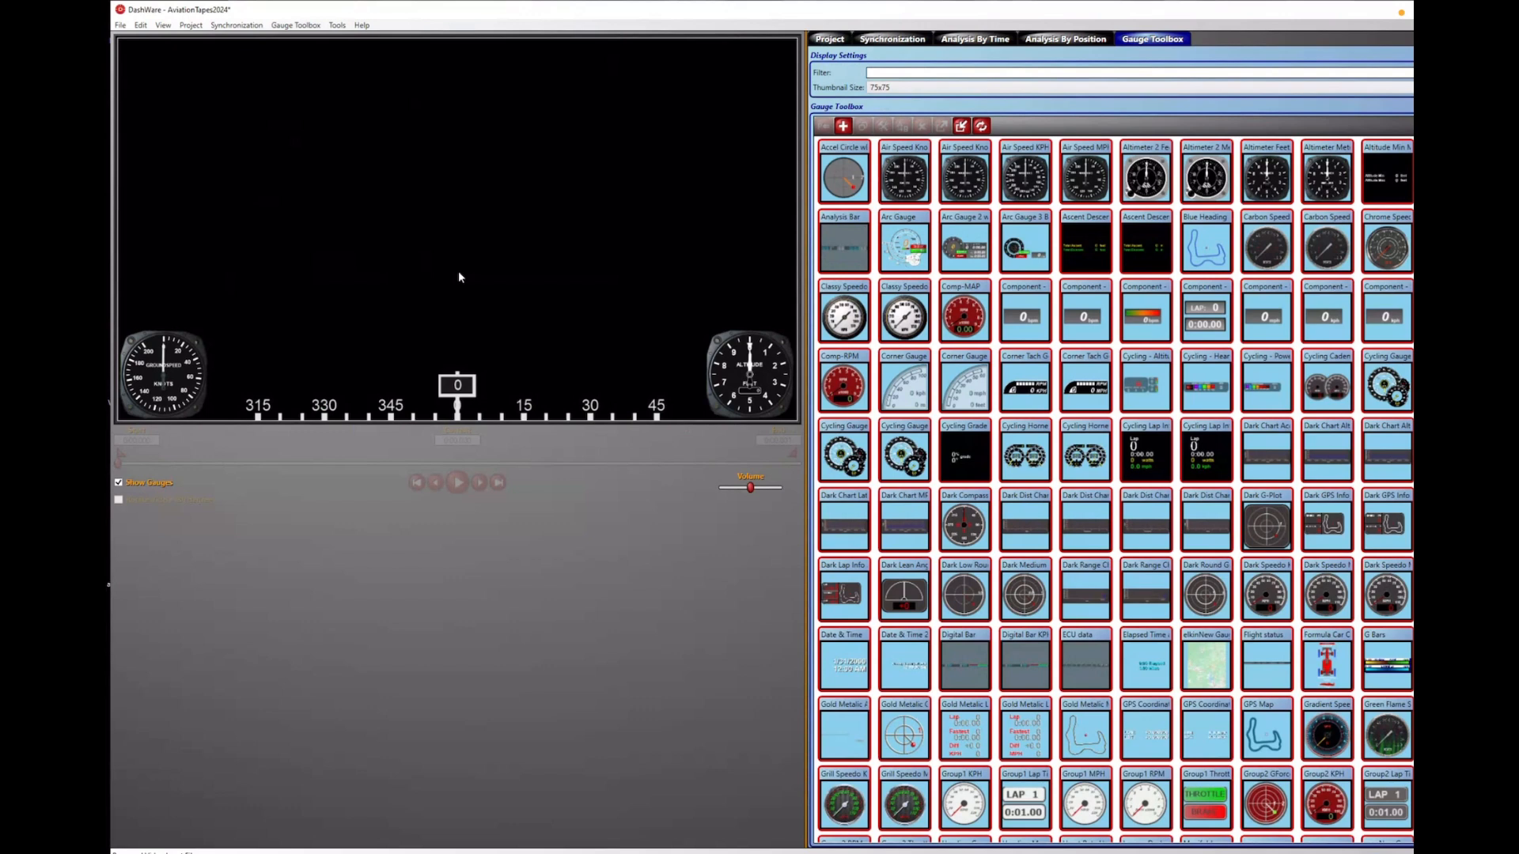
left_click(892, 39)
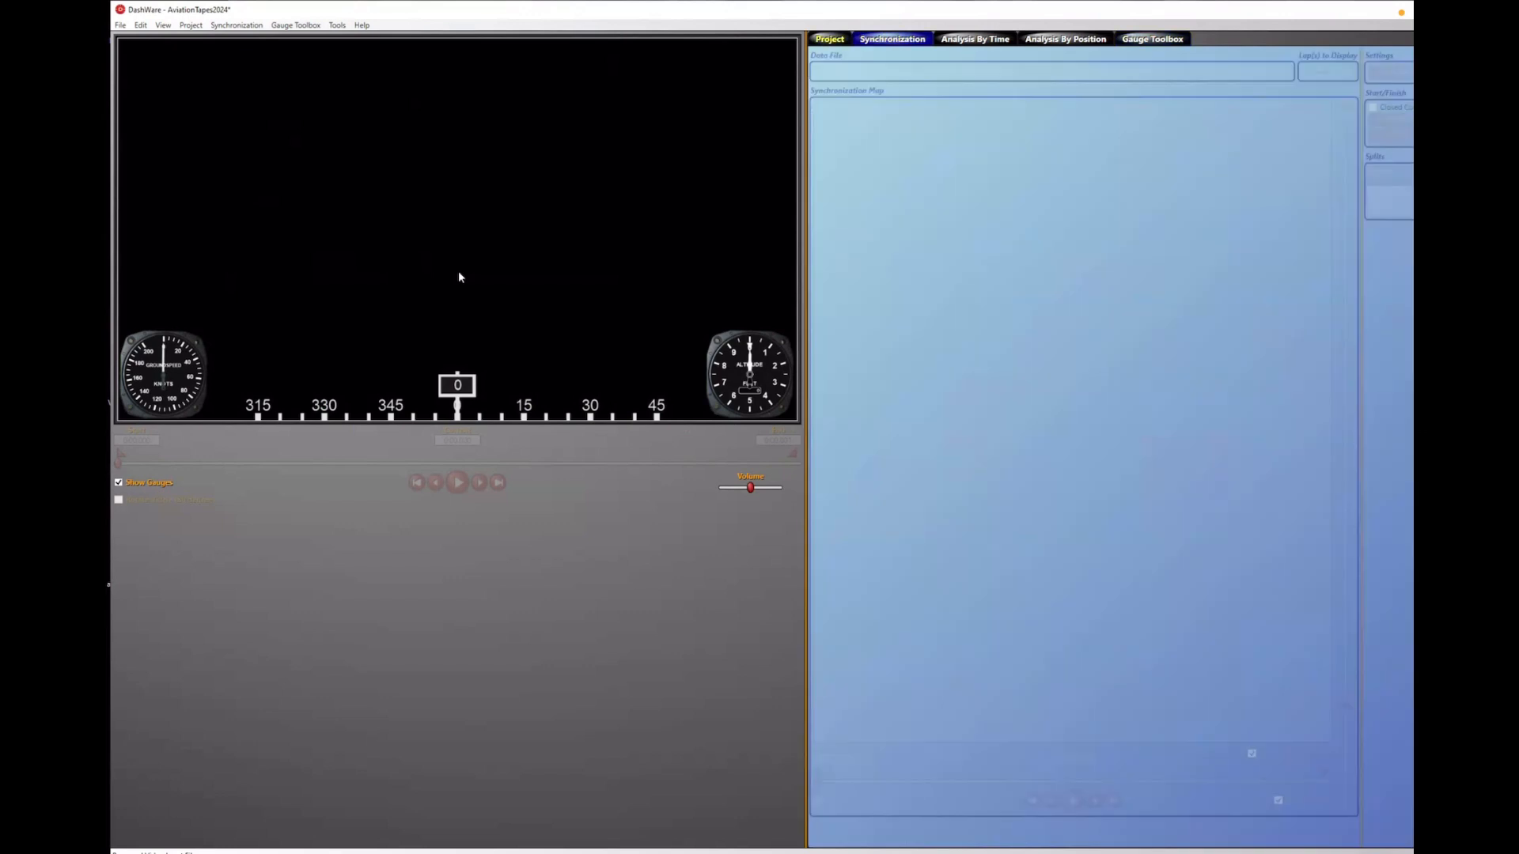
left_click(829, 39)
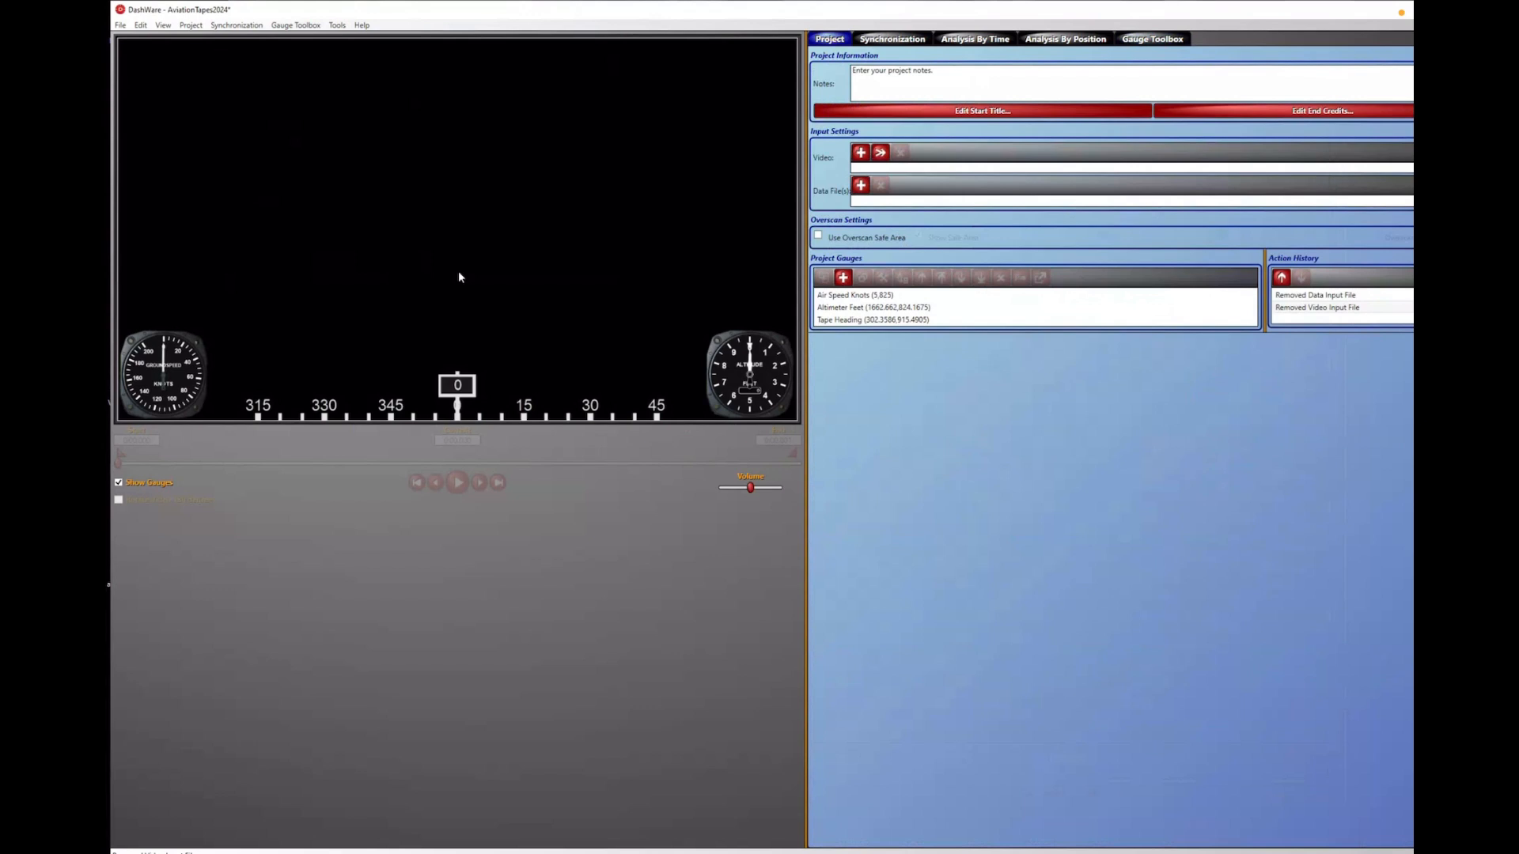
Step: Search Downloads for the green screen footage and add GreenScreen120Min.mp4 as the project video
left_click(861, 152)
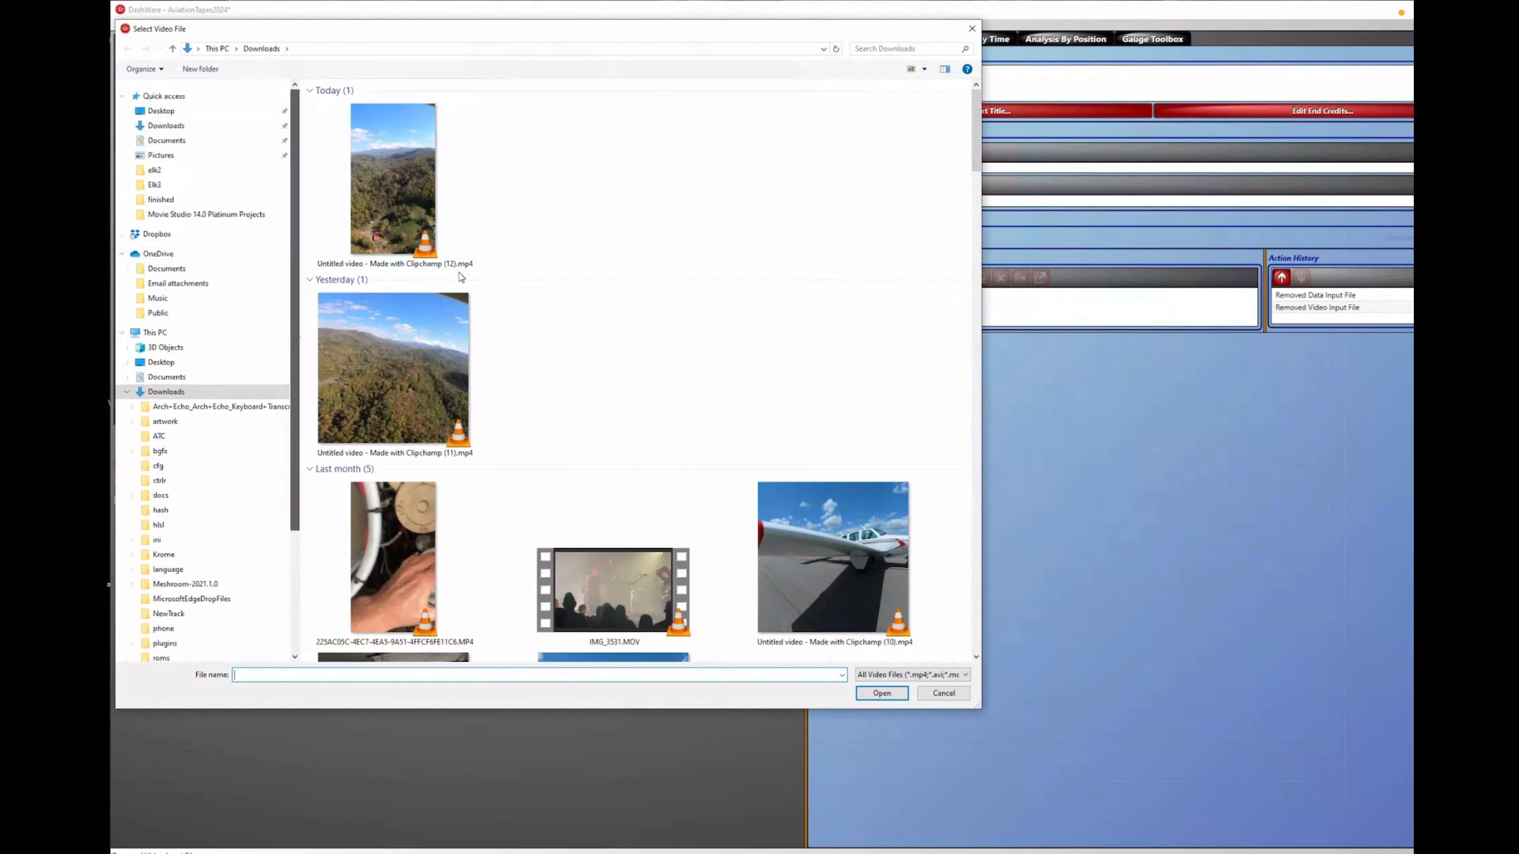
left_click(902, 49)
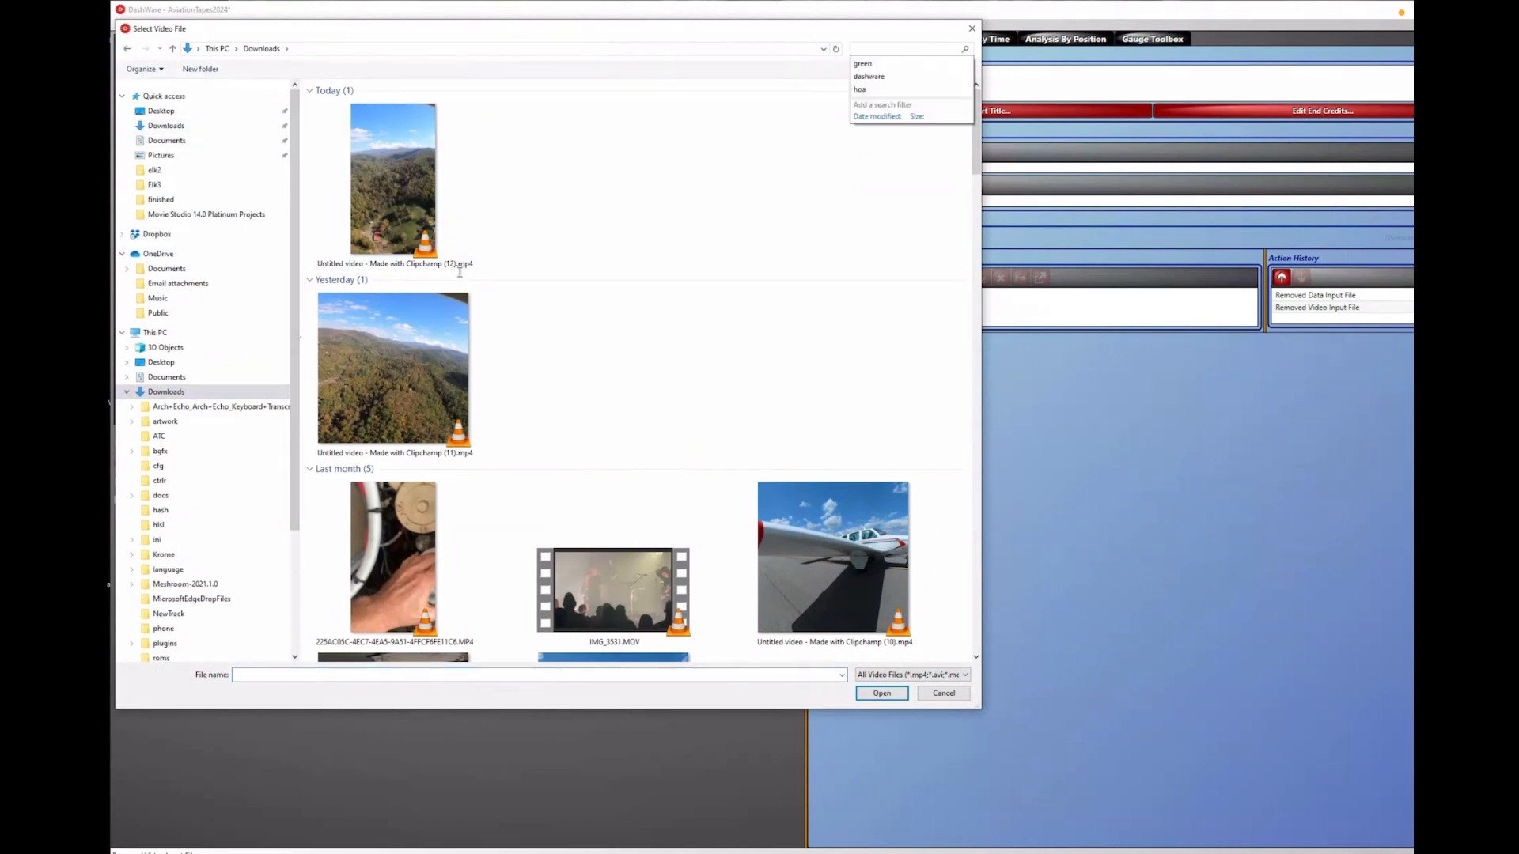
type("gree")
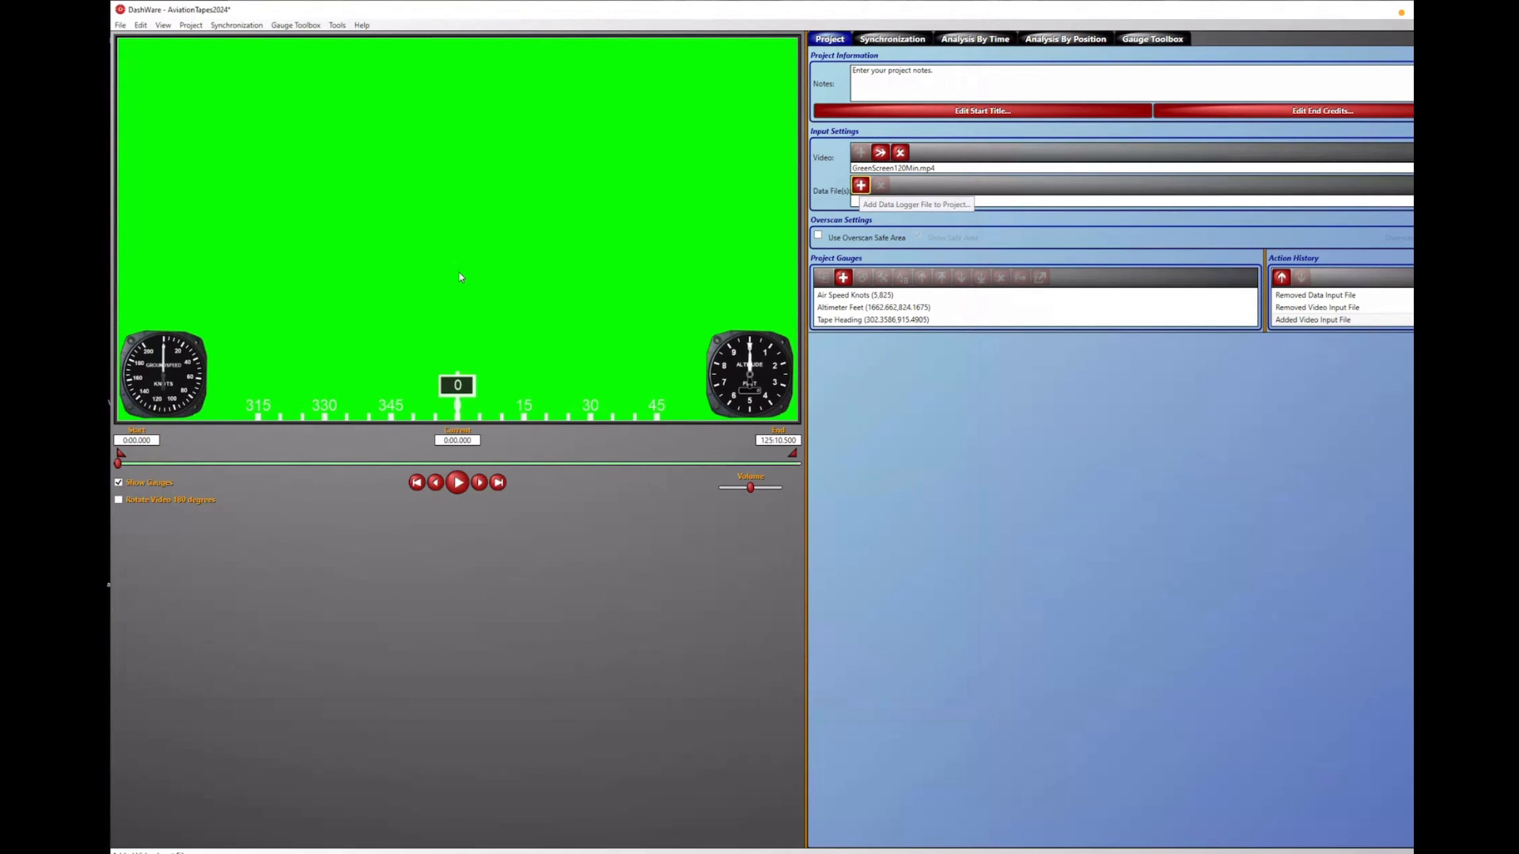
Step: Add the new flight's tracklog CSV to the project as a data file using the GPX data profile
left_click(860, 185)
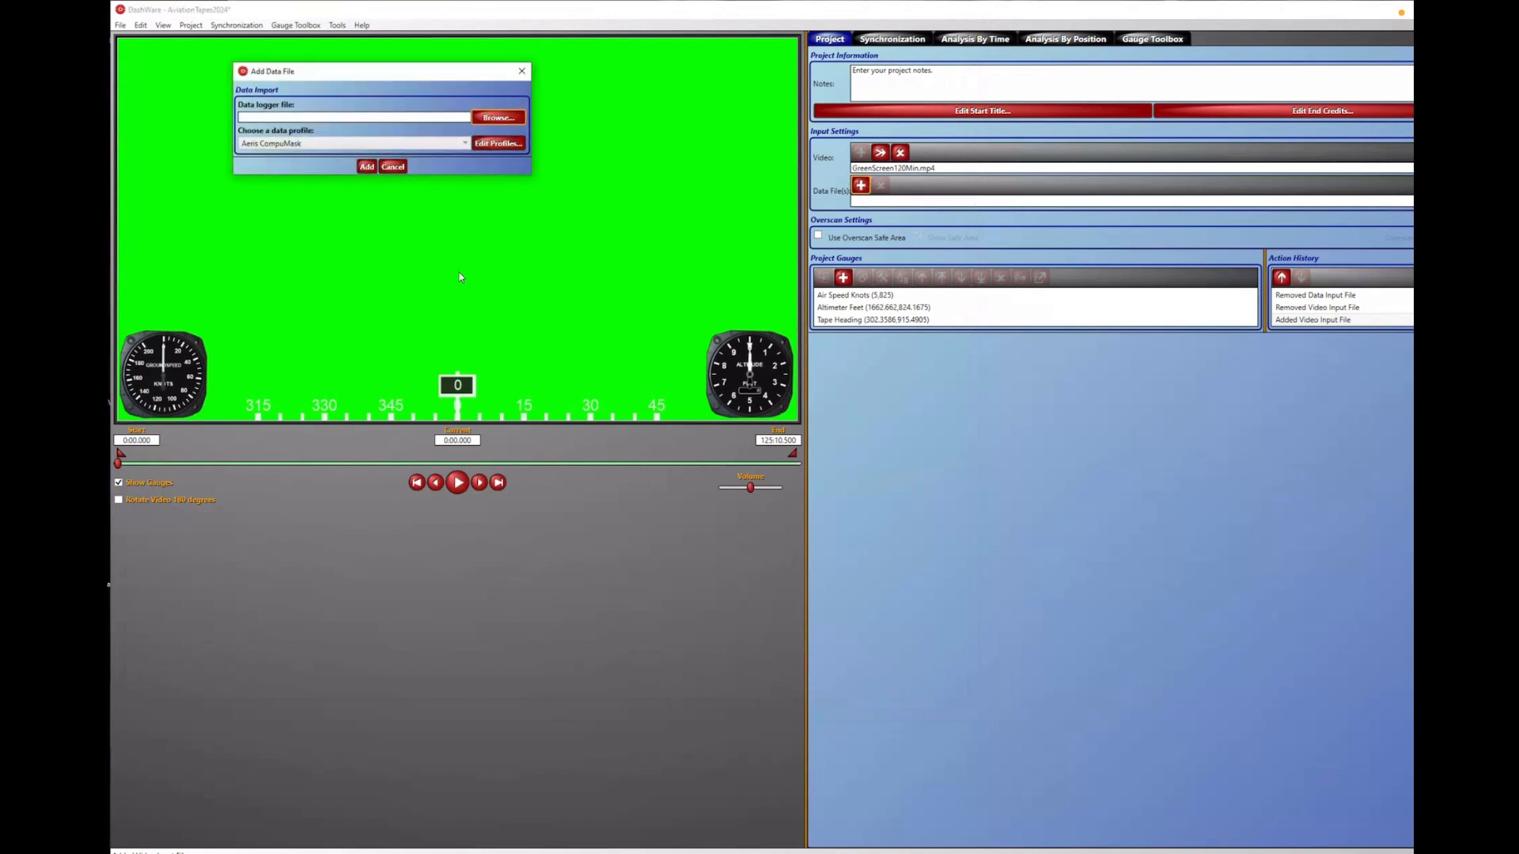
left_click(498, 117)
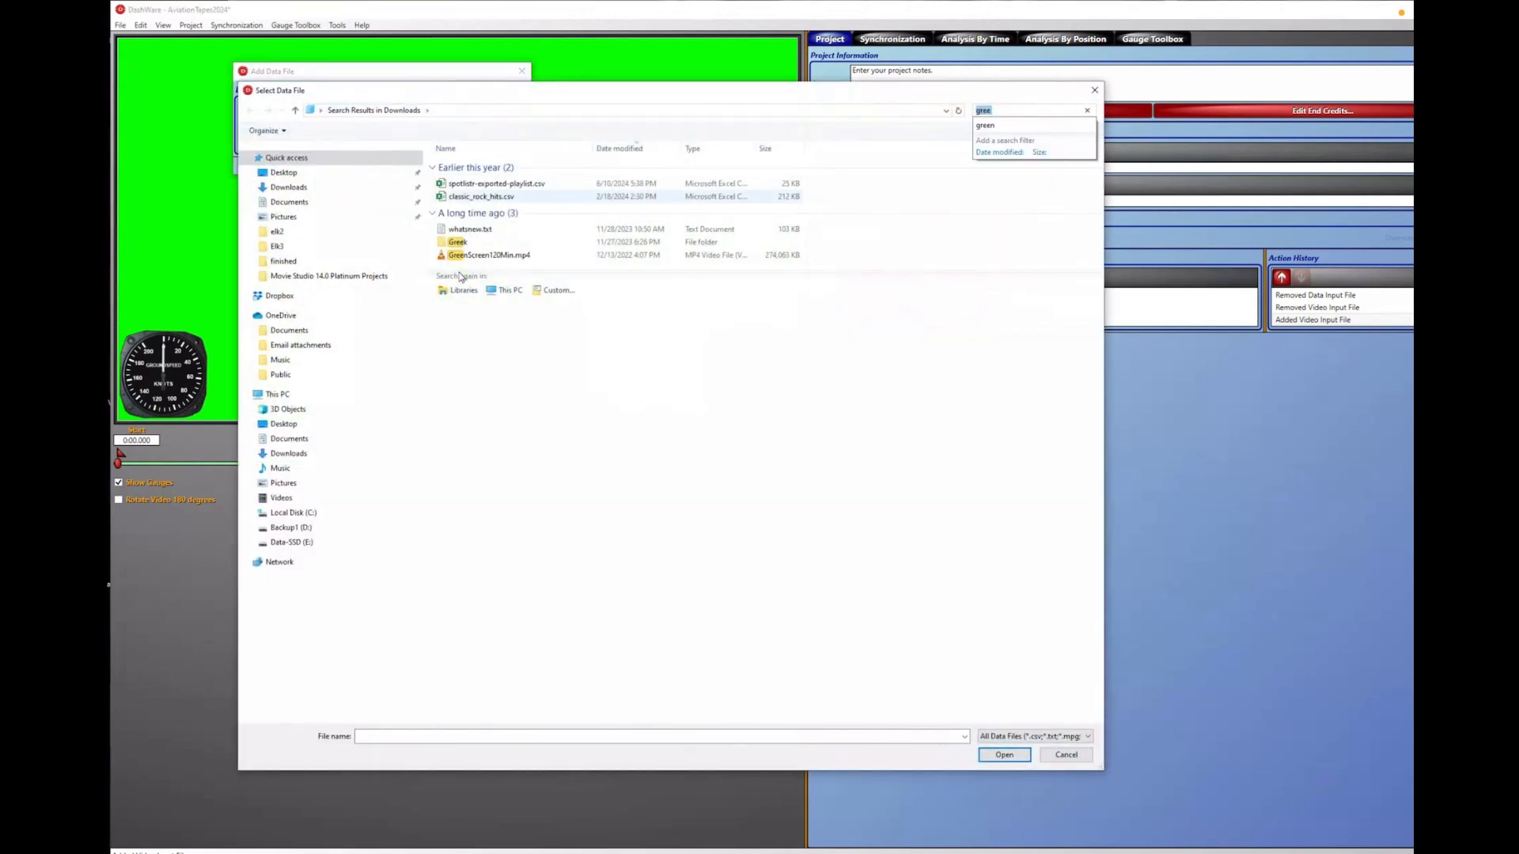
left_click(461, 277)
double_click(460, 276)
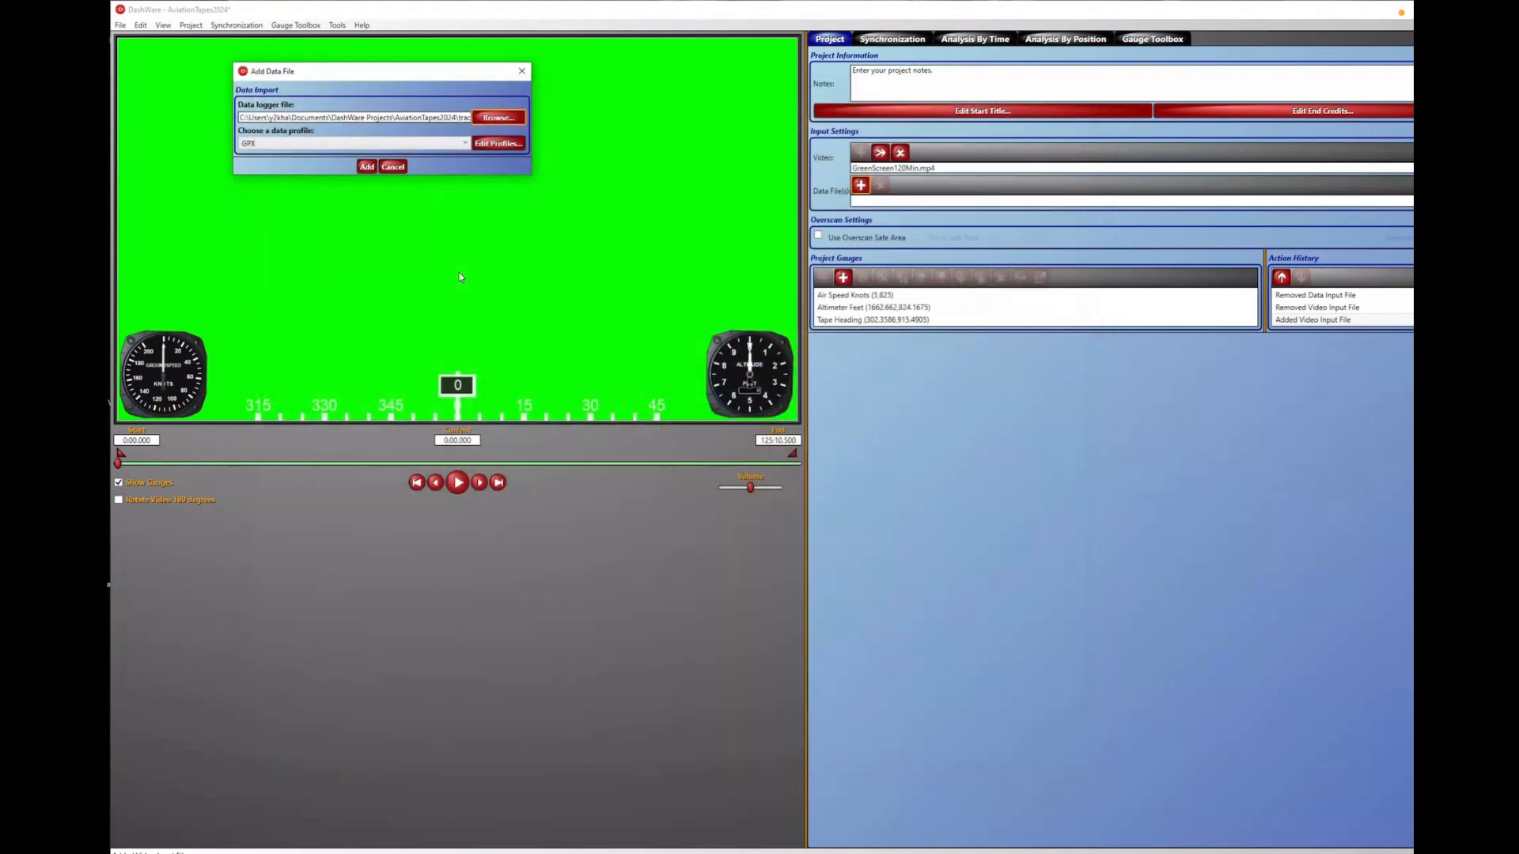
key("Return")
Step: Synchronize the tracklog data with the video from the start, at a sync offset of 0:00.000
key("ctrl+Tab")
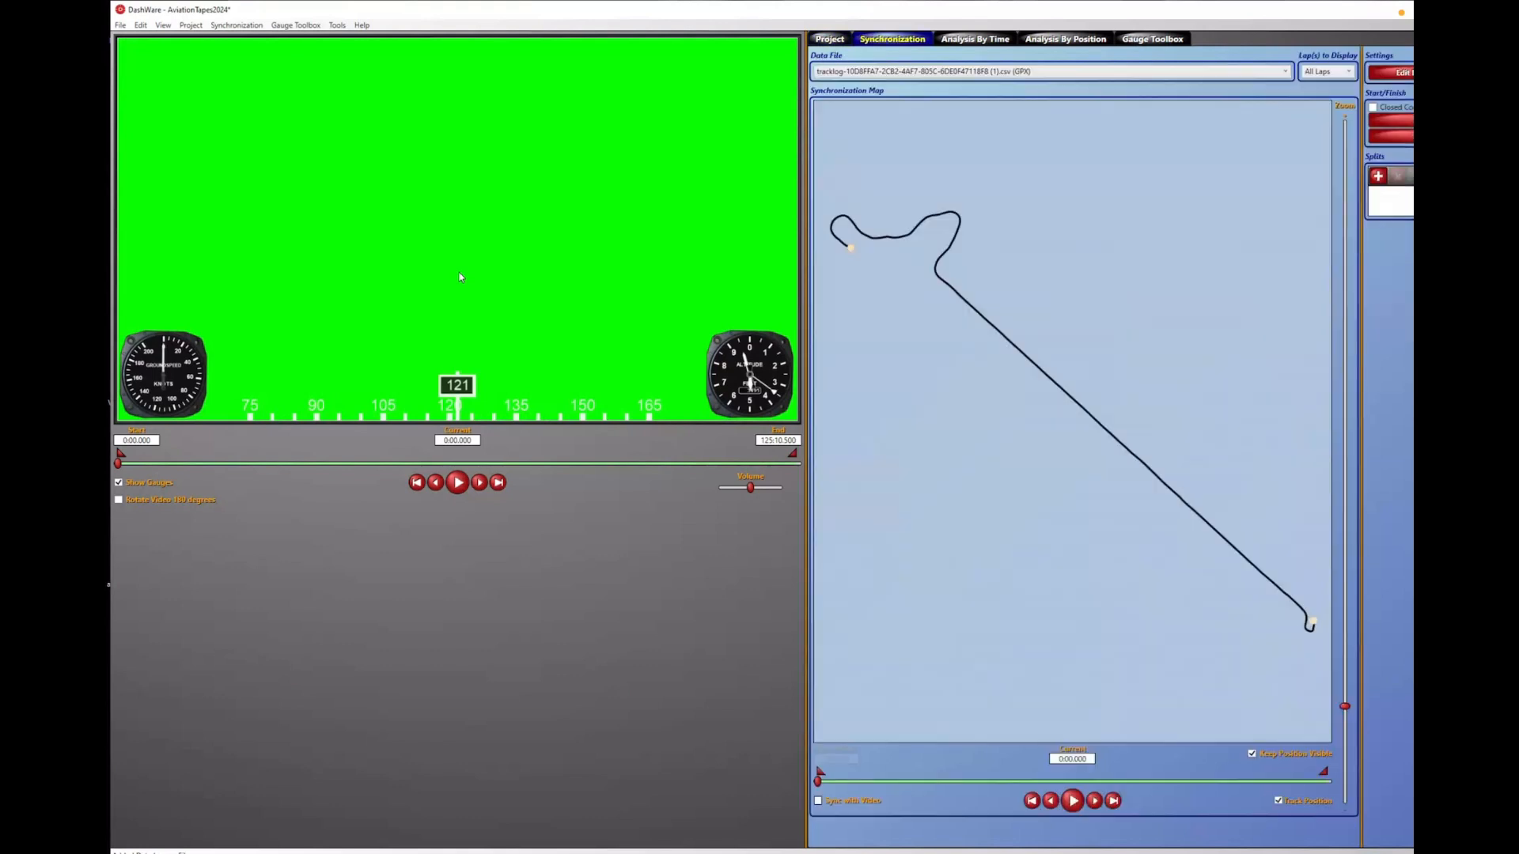
mouse_move(818, 782)
left_mouse_down()
mouse_move(1003, 782)
mouse_move(819, 781)
left_mouse_up()
left_click(818, 800)
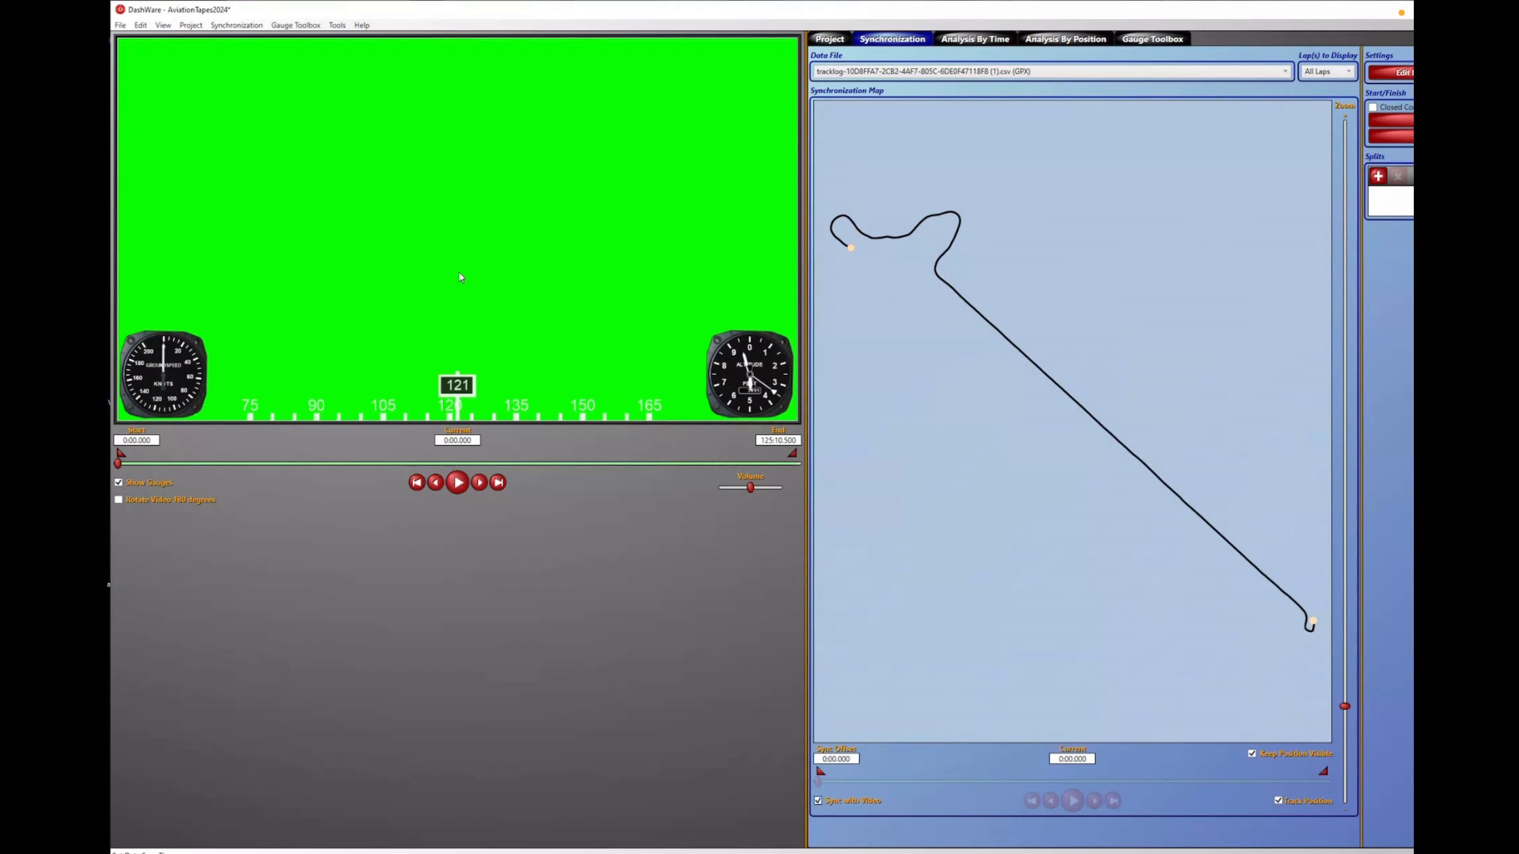
Step: Check the gauges along the flight, trim the green screen video's end to 51:46.384, and open the Create Video options
left_click_drag(118, 464, 370, 463)
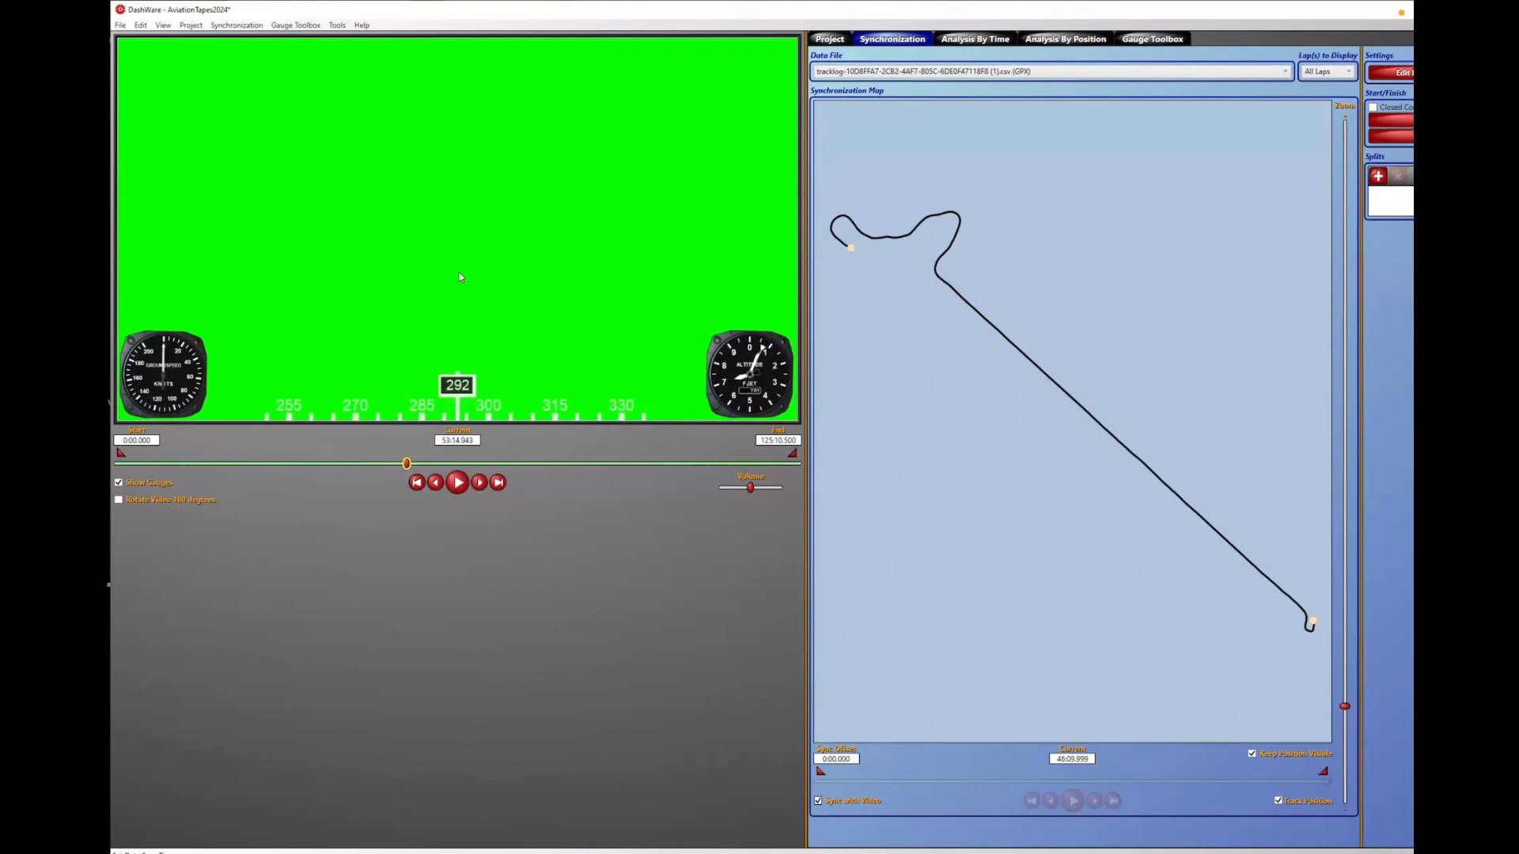
mouse_move(432, 463)
left_mouse_down()
mouse_move(119, 463)
mouse_move(376, 464)
mouse_move(362, 464)
left_mouse_up()
mouse_move(792, 453)
left_mouse_down()
mouse_move(175, 464)
mouse_move(380, 464)
mouse_move(312, 464)
mouse_move(337, 464)
left_mouse_up()
key("alt+f")
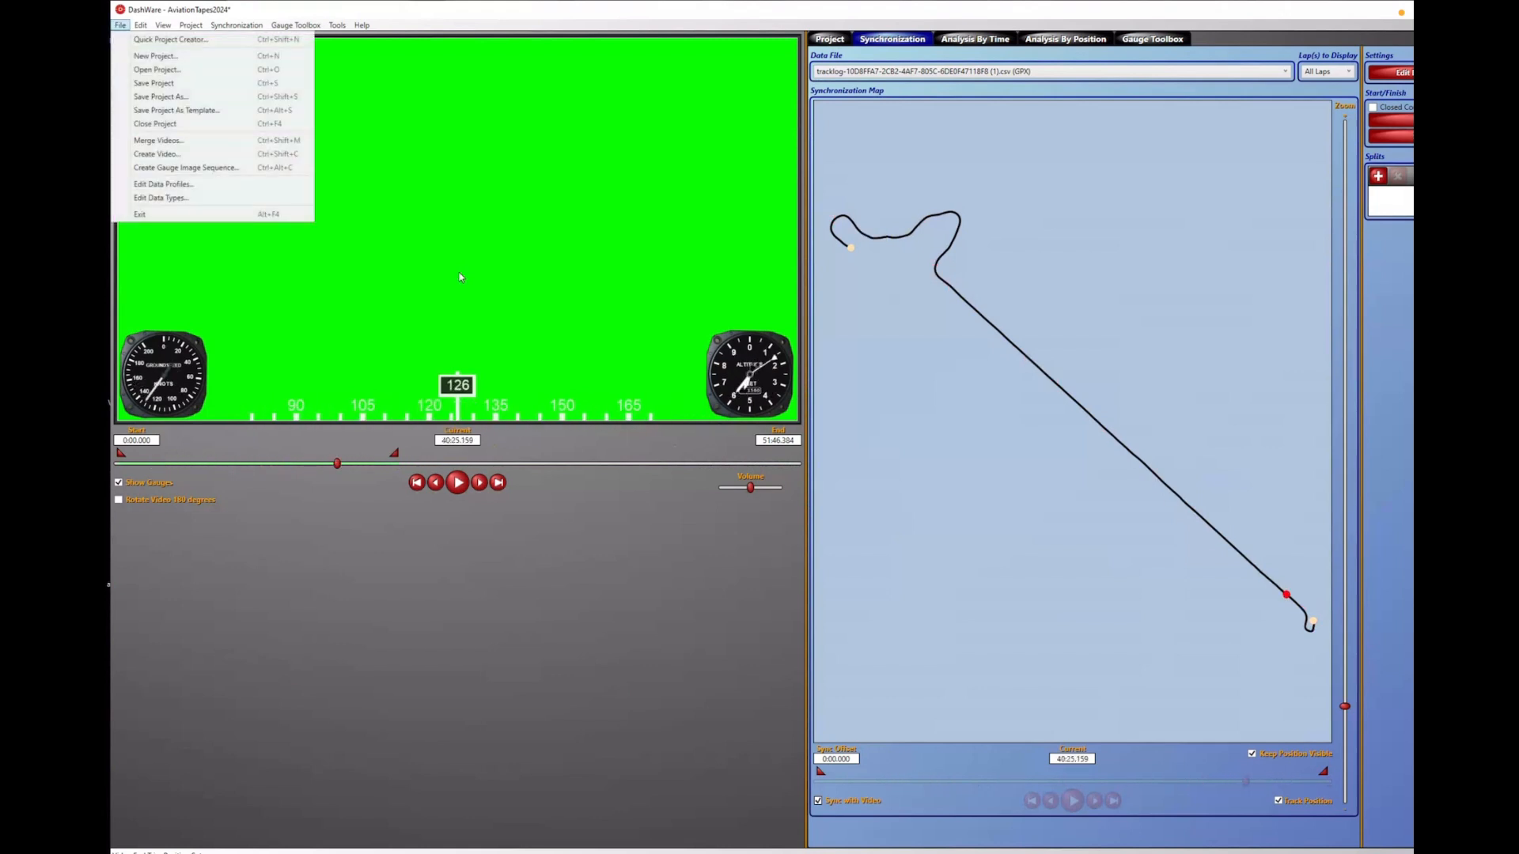
left_click(158, 154)
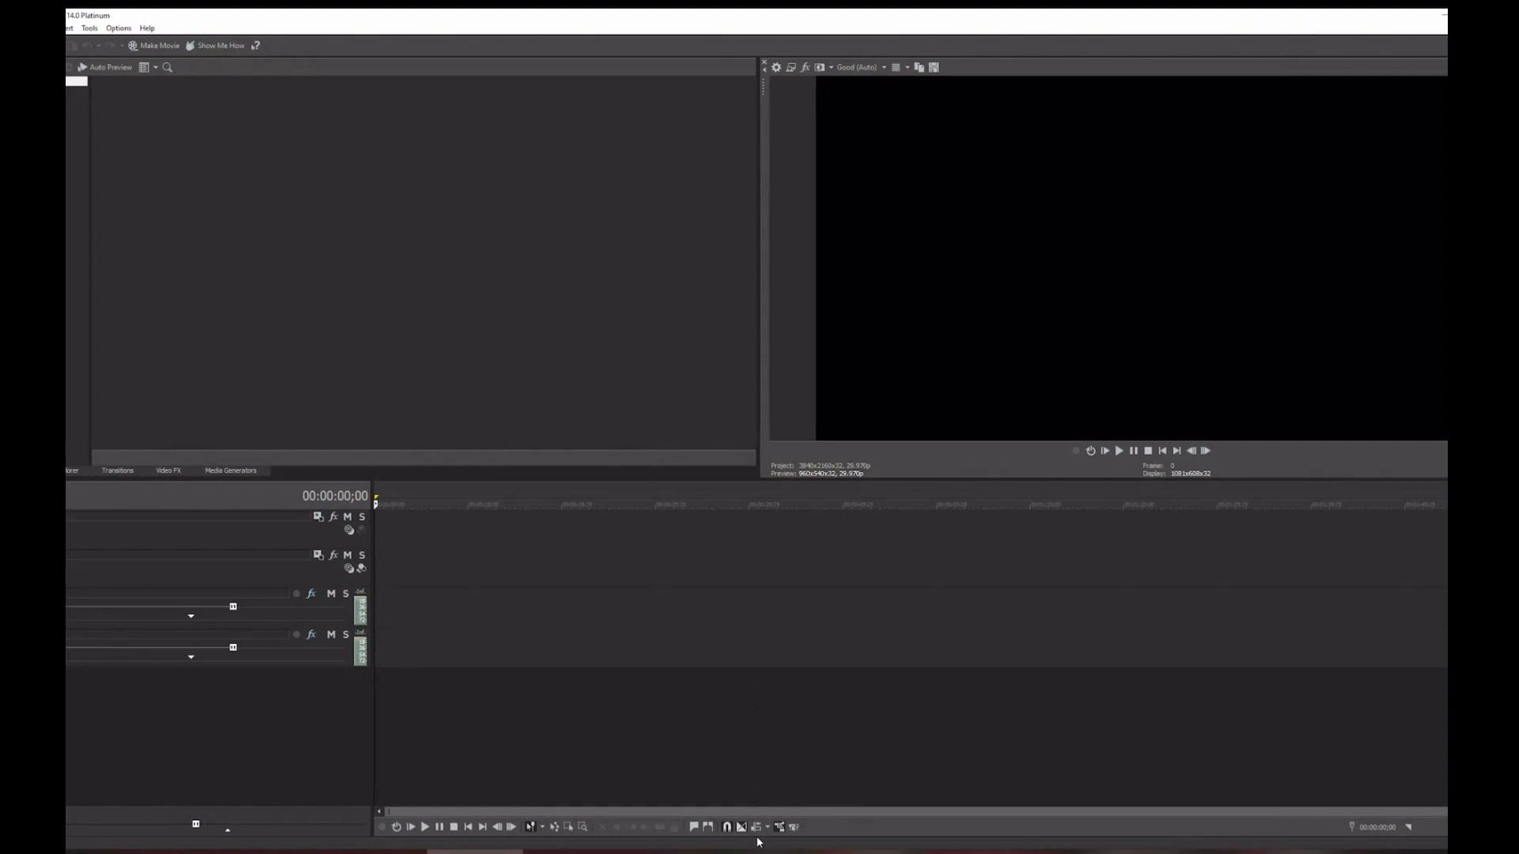
Step: Switch to Movie Studio 14.0 Platinum and check the program's version information
key("alt+h")
key("Up")
key("Up")
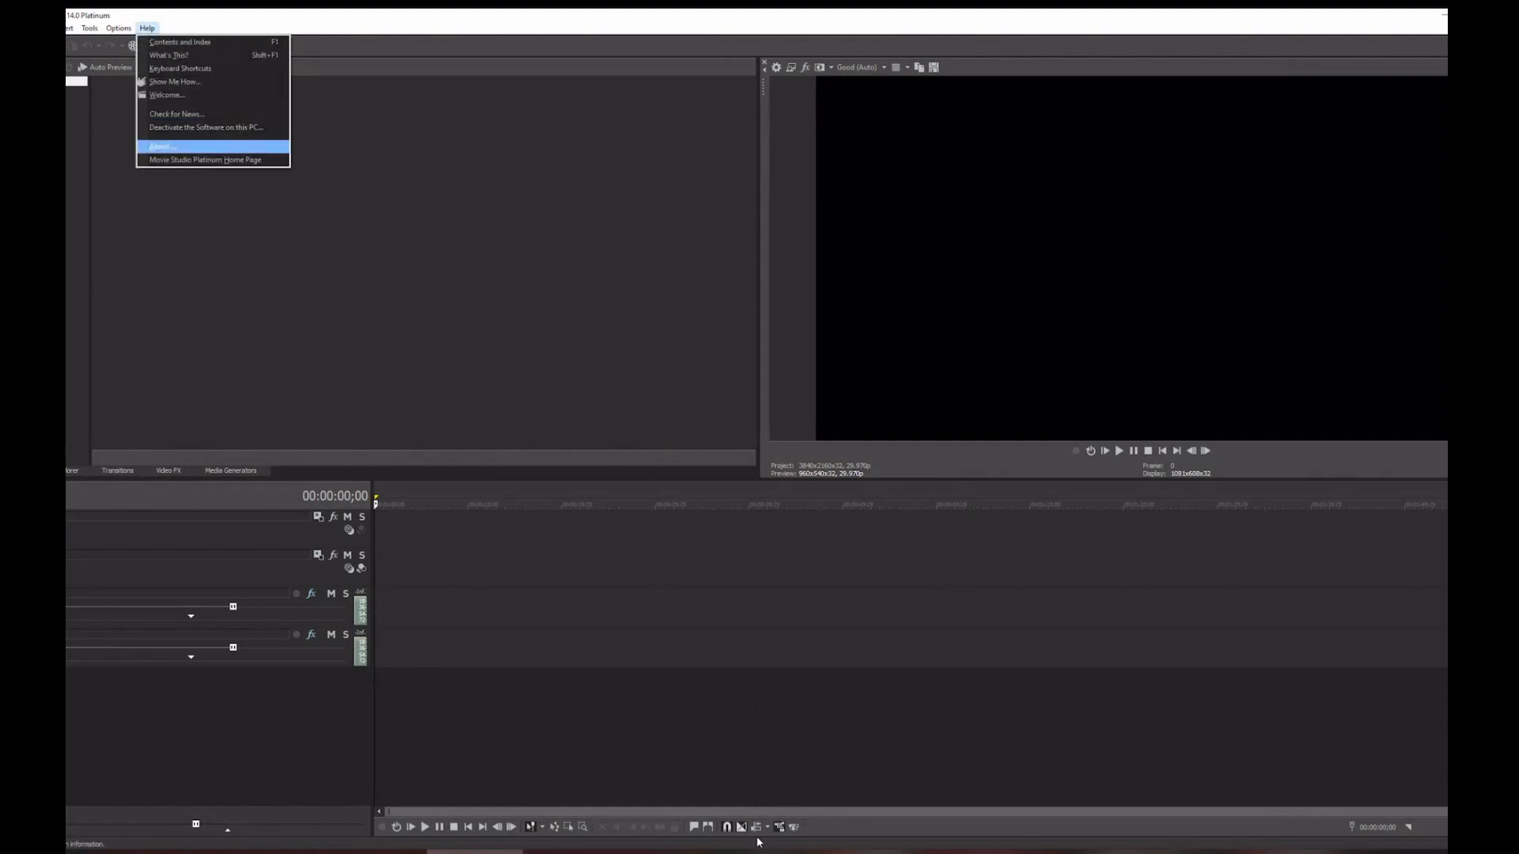
key("Return")
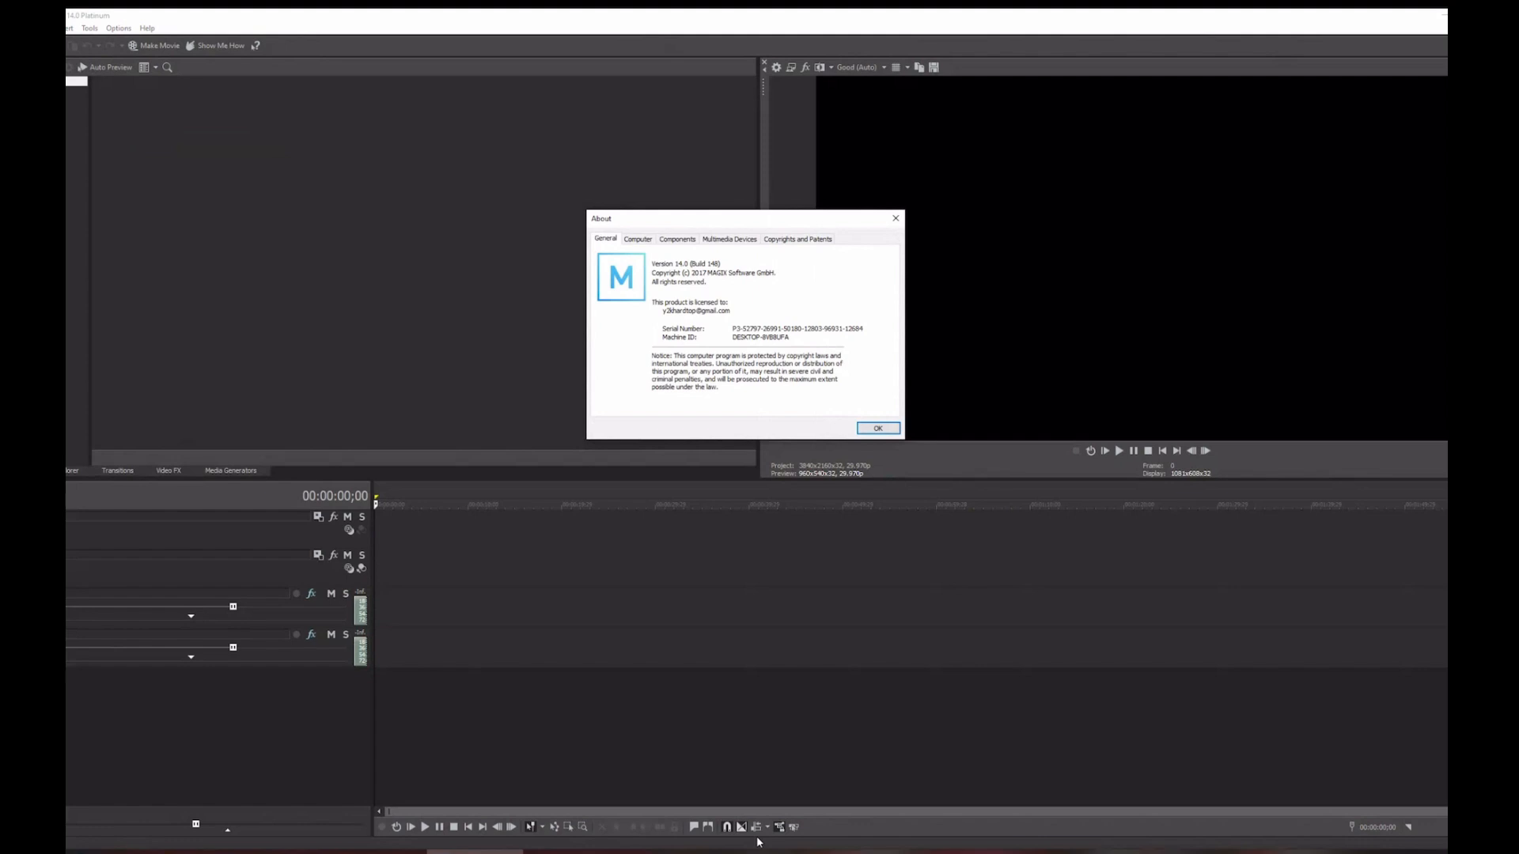
key("Return")
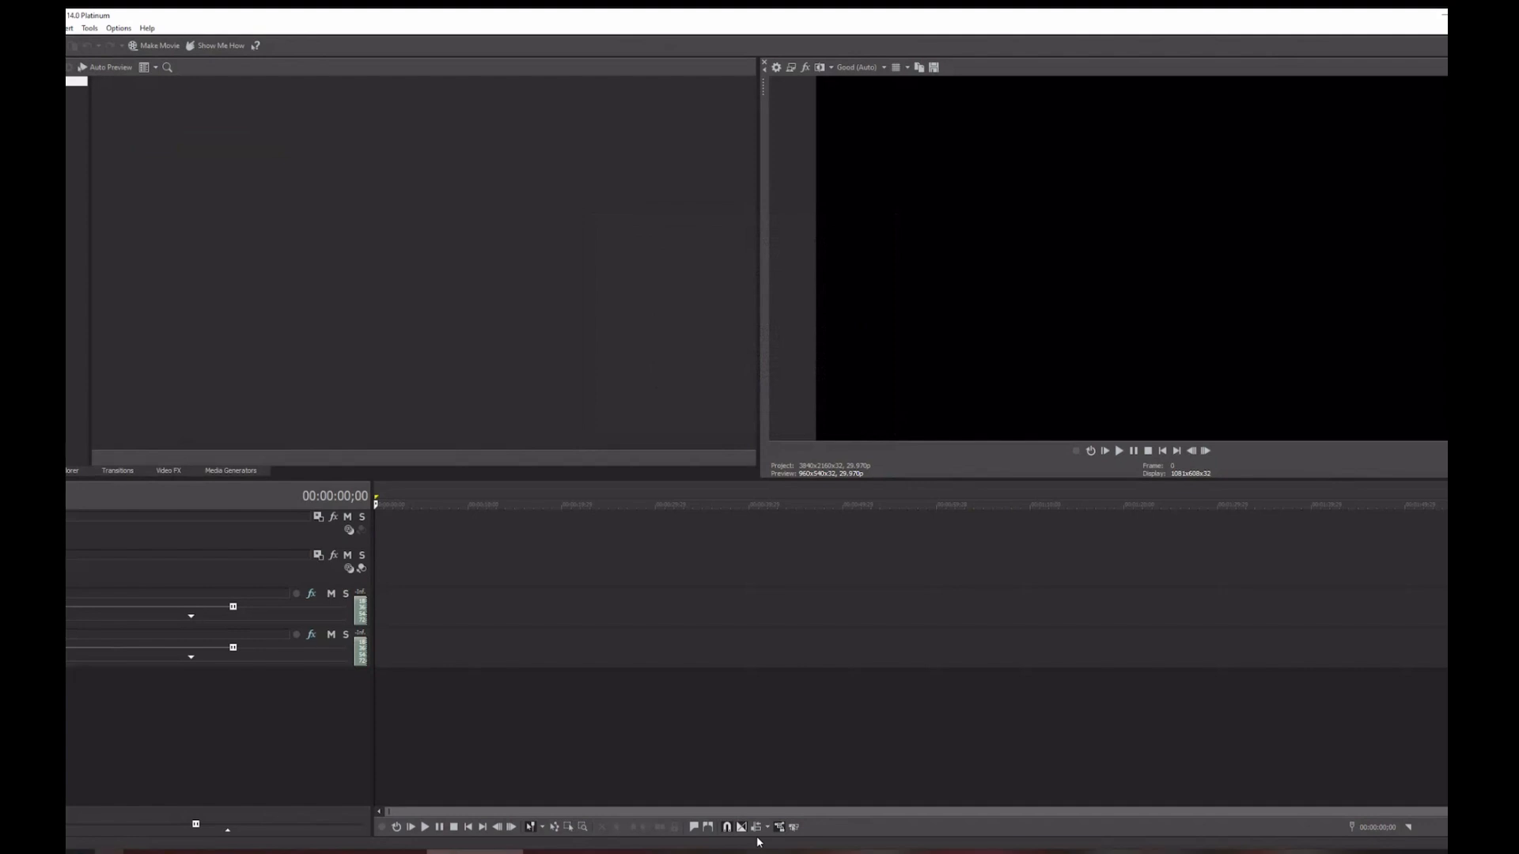
Step: Add GH050017.MP4 from the Desktop Elk3 folder to the start of the second video track, matching the project settings to it
key("super+e")
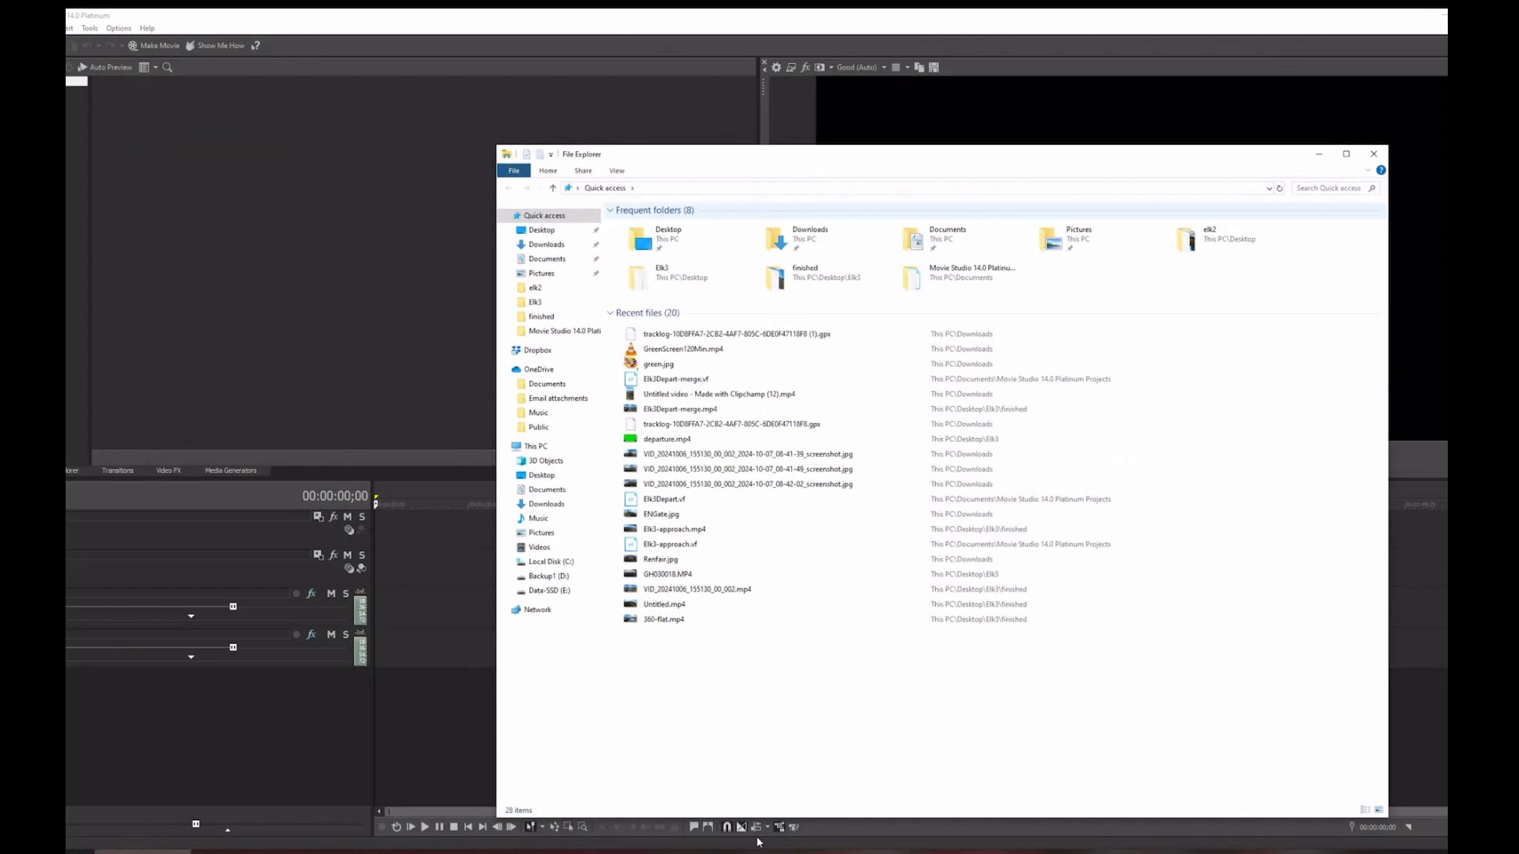
double_click(661, 272)
left_click_drag(848, 146, 1005, 192)
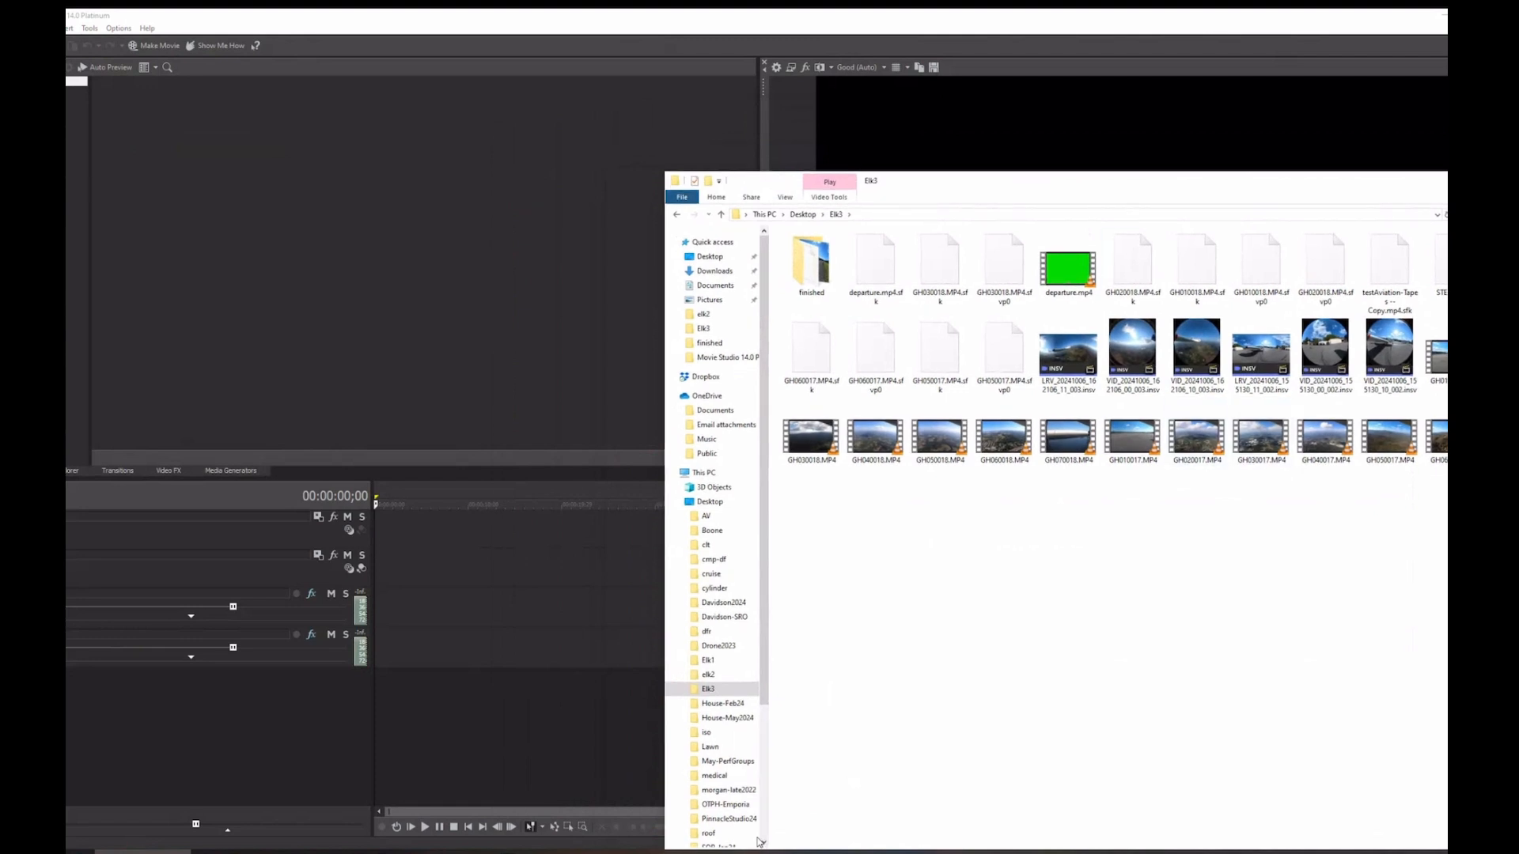
left_click_drag(1390, 435, 379, 567)
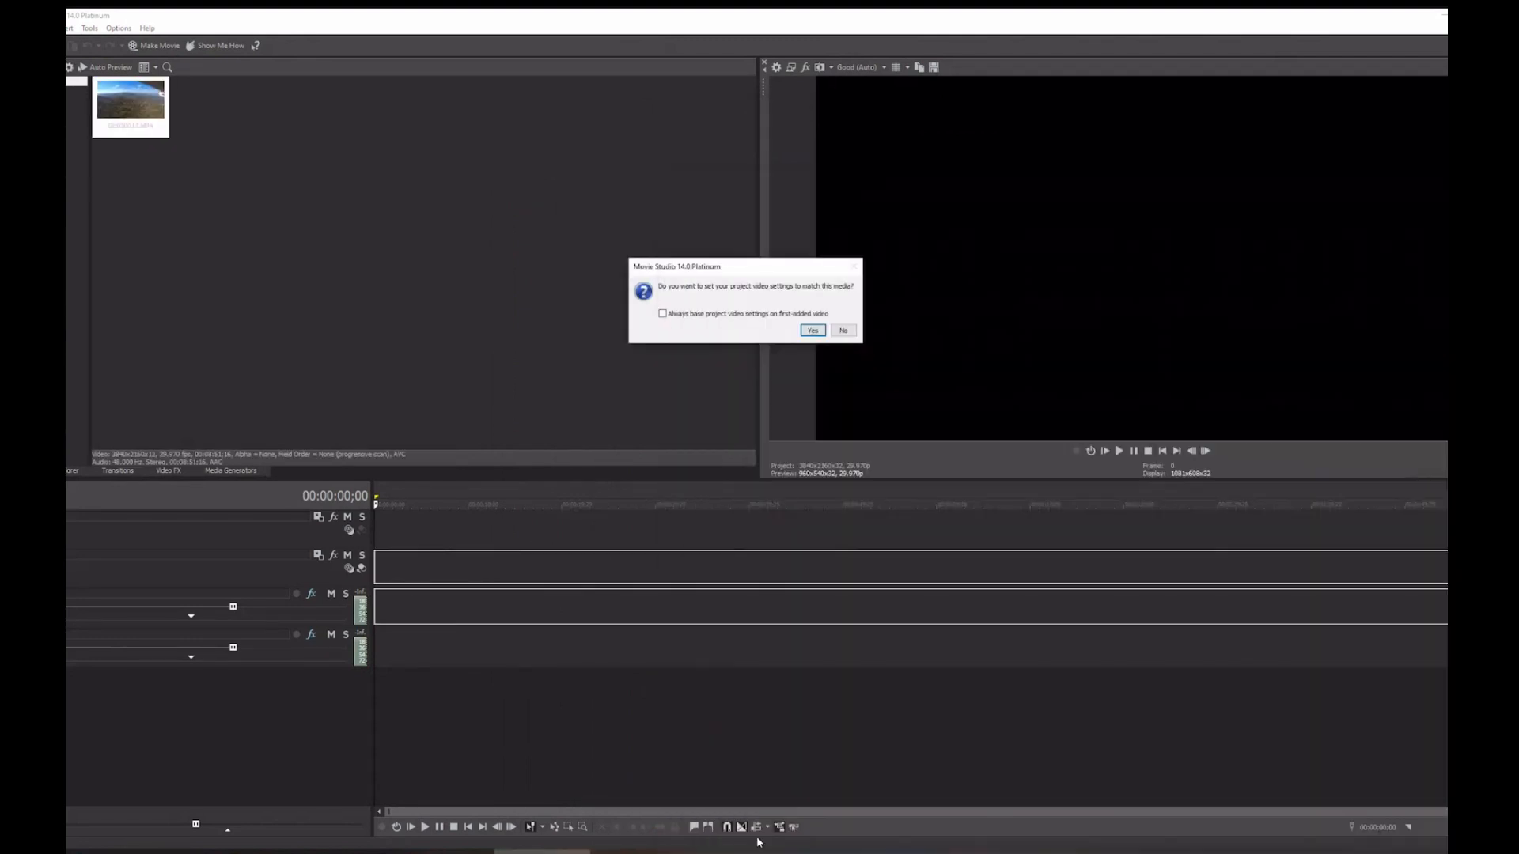
key("Return")
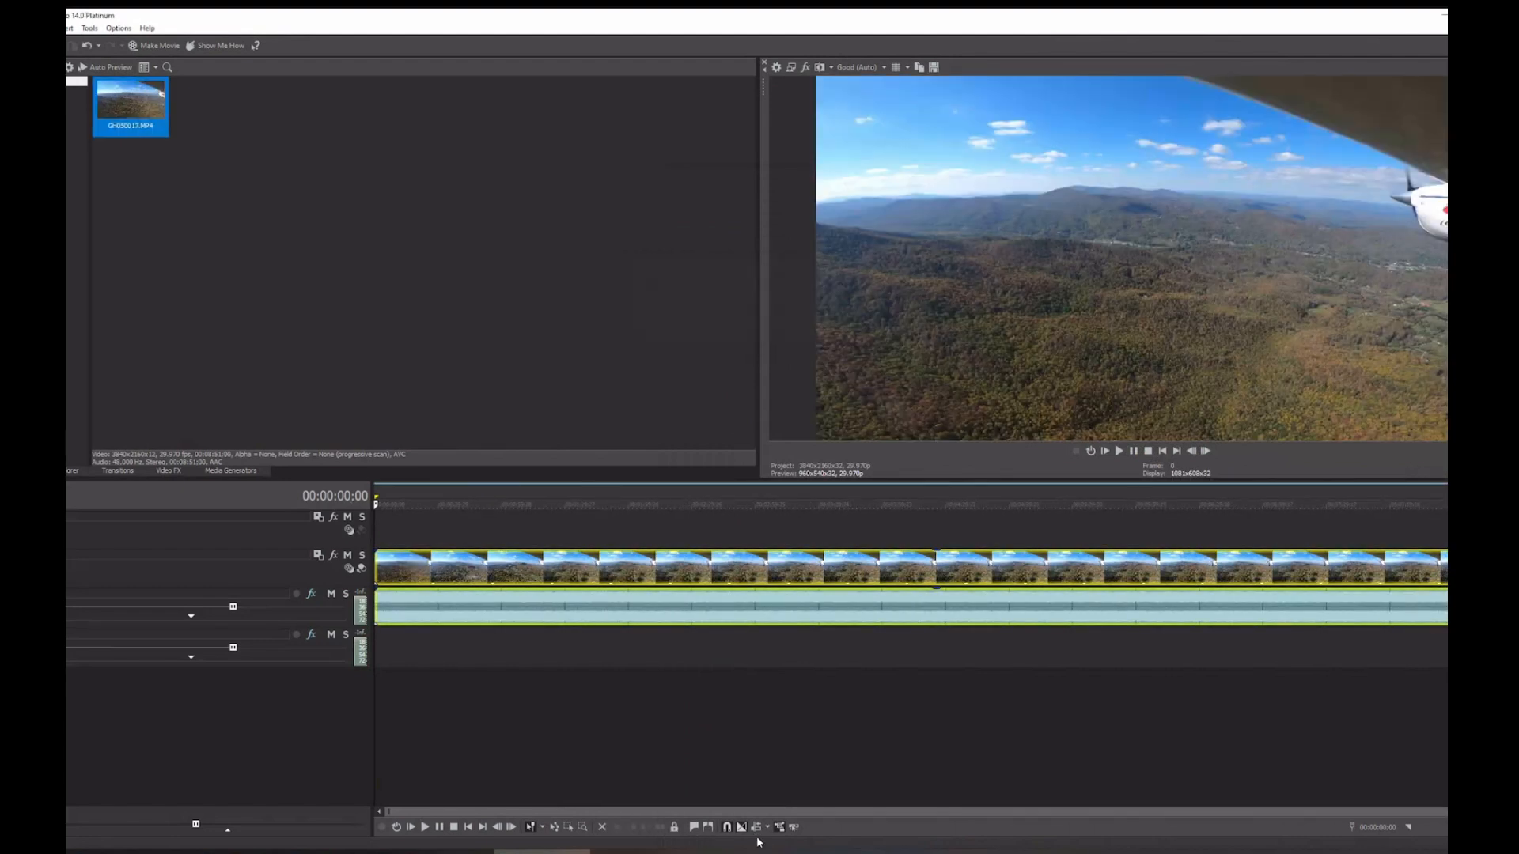
Step: Place the green screen gauge clip testAviation-Tapes -- Copy.mp4 from the Elk3 folder at the start of the upper video track
mouse_move(376, 504)
left_mouse_down()
mouse_move(1305, 504)
mouse_move(868, 504)
mouse_move(929, 504)
mouse_move(894, 504)
left_mouse_up()
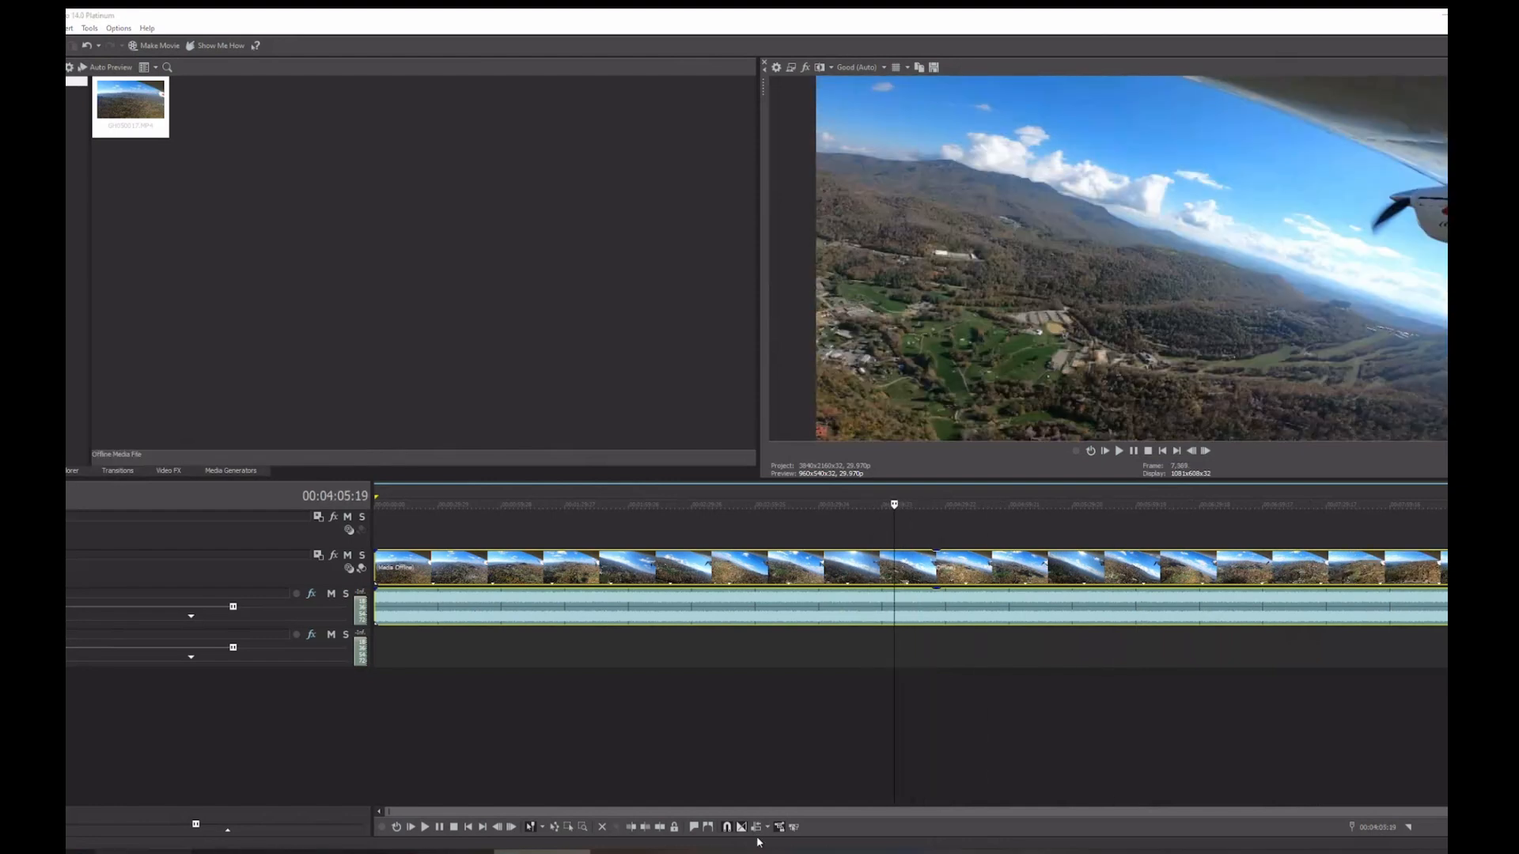
left_click(758, 842)
left_click_drag(1171, 188, 1050, 269)
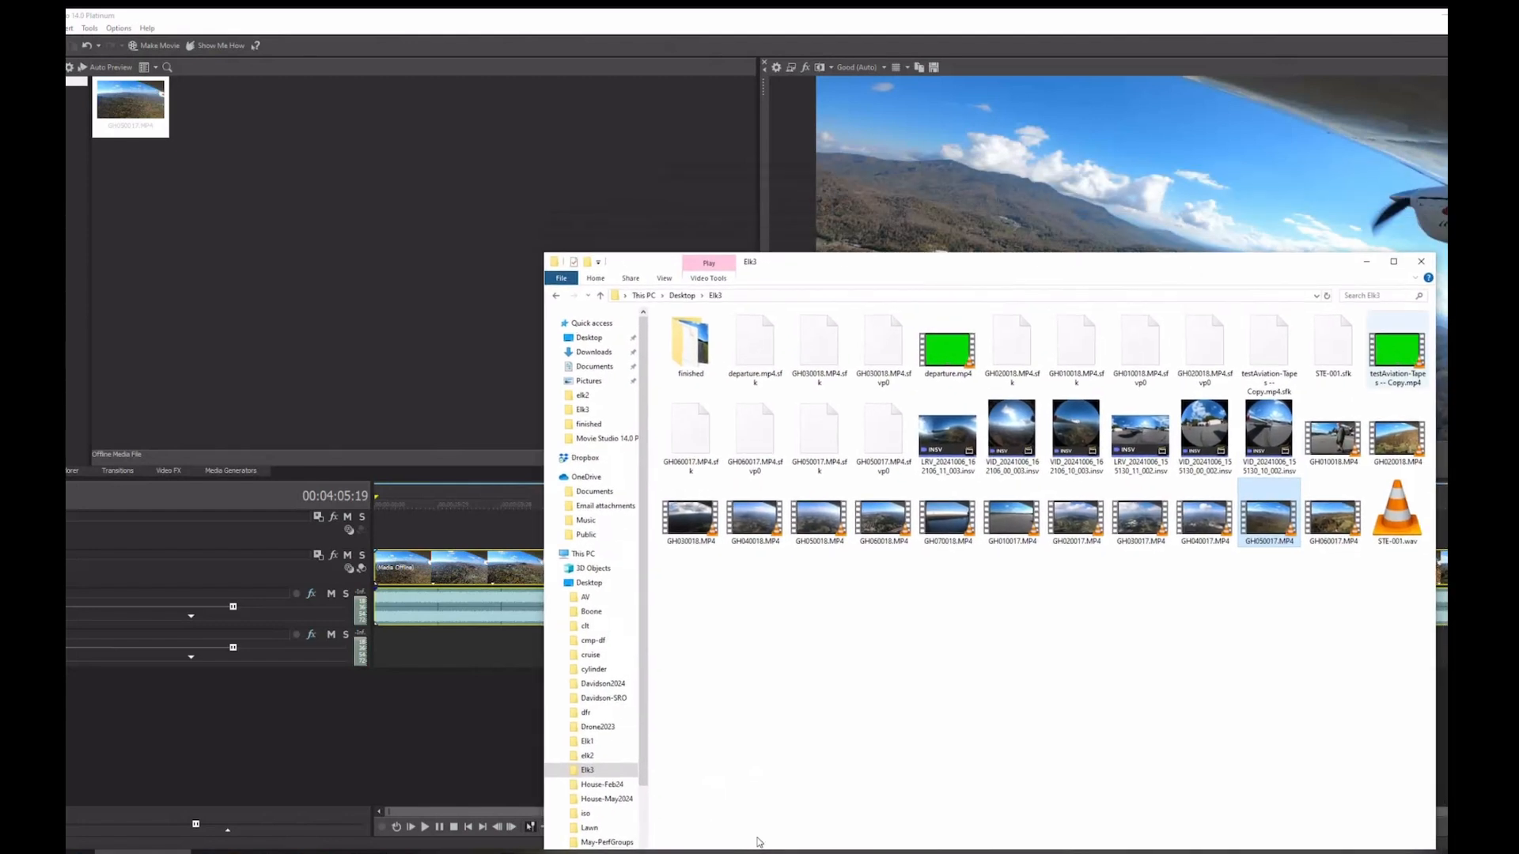
left_click_drag(1398, 350, 376, 529)
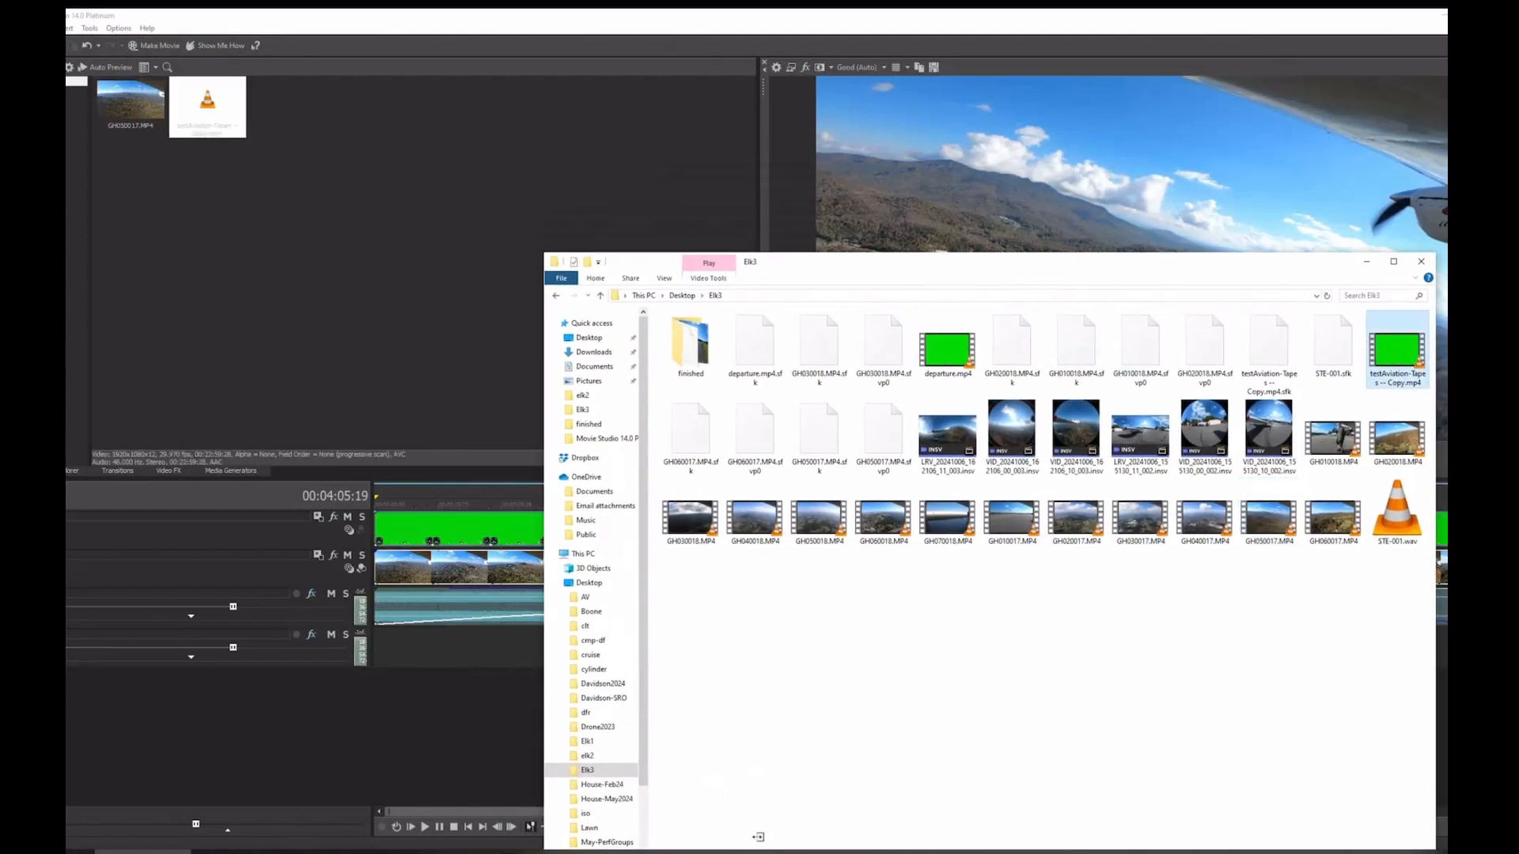
left_click(758, 842)
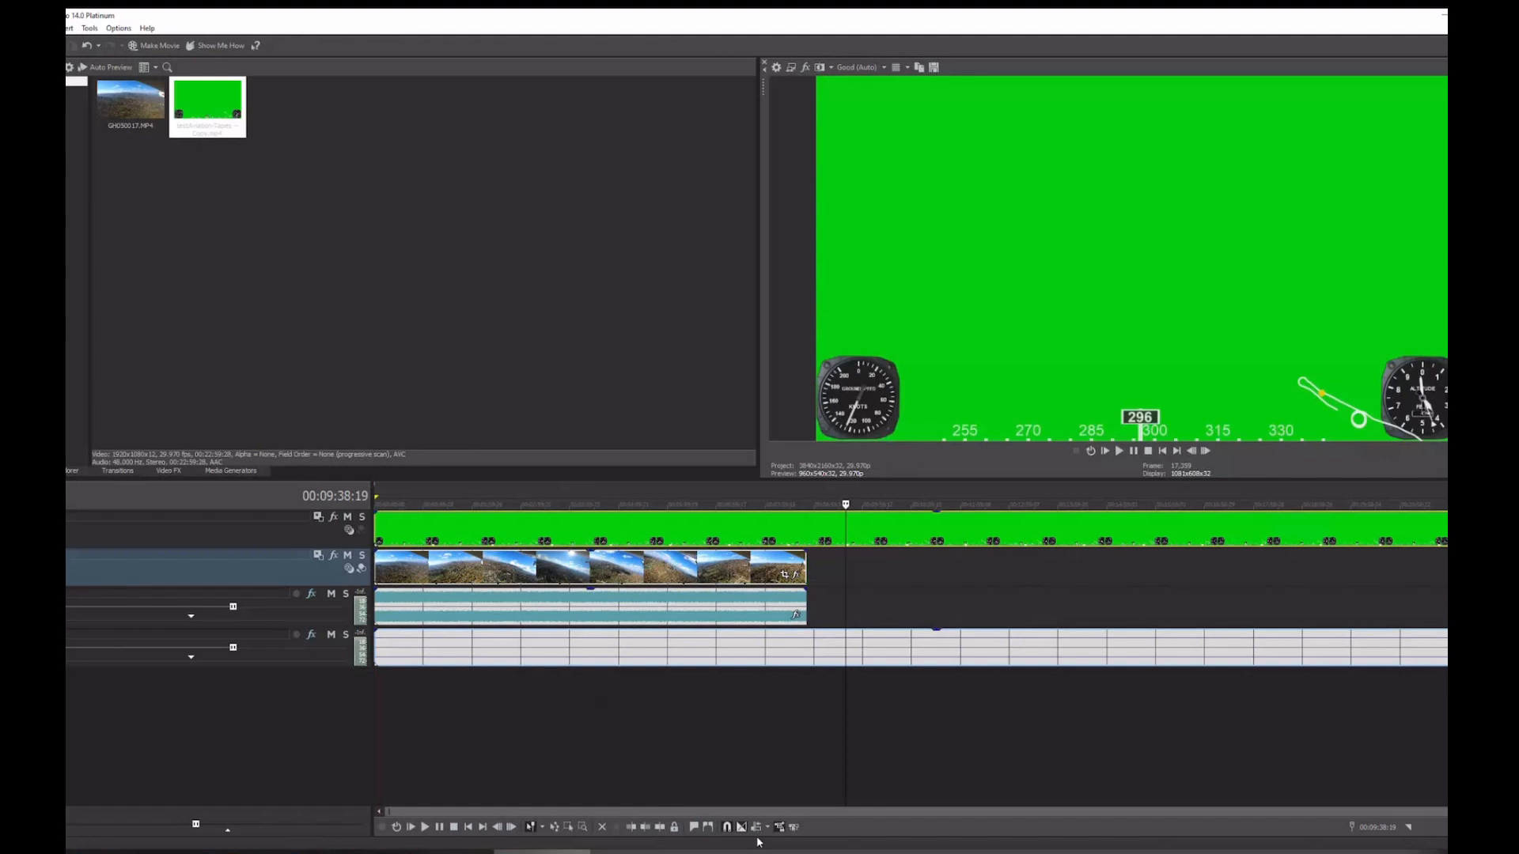
Step: Apply the VEGAS Chroma Keyer to the gauge overlay track and set its key colour to the clip's green background
left_click_drag(845, 505, 466, 505)
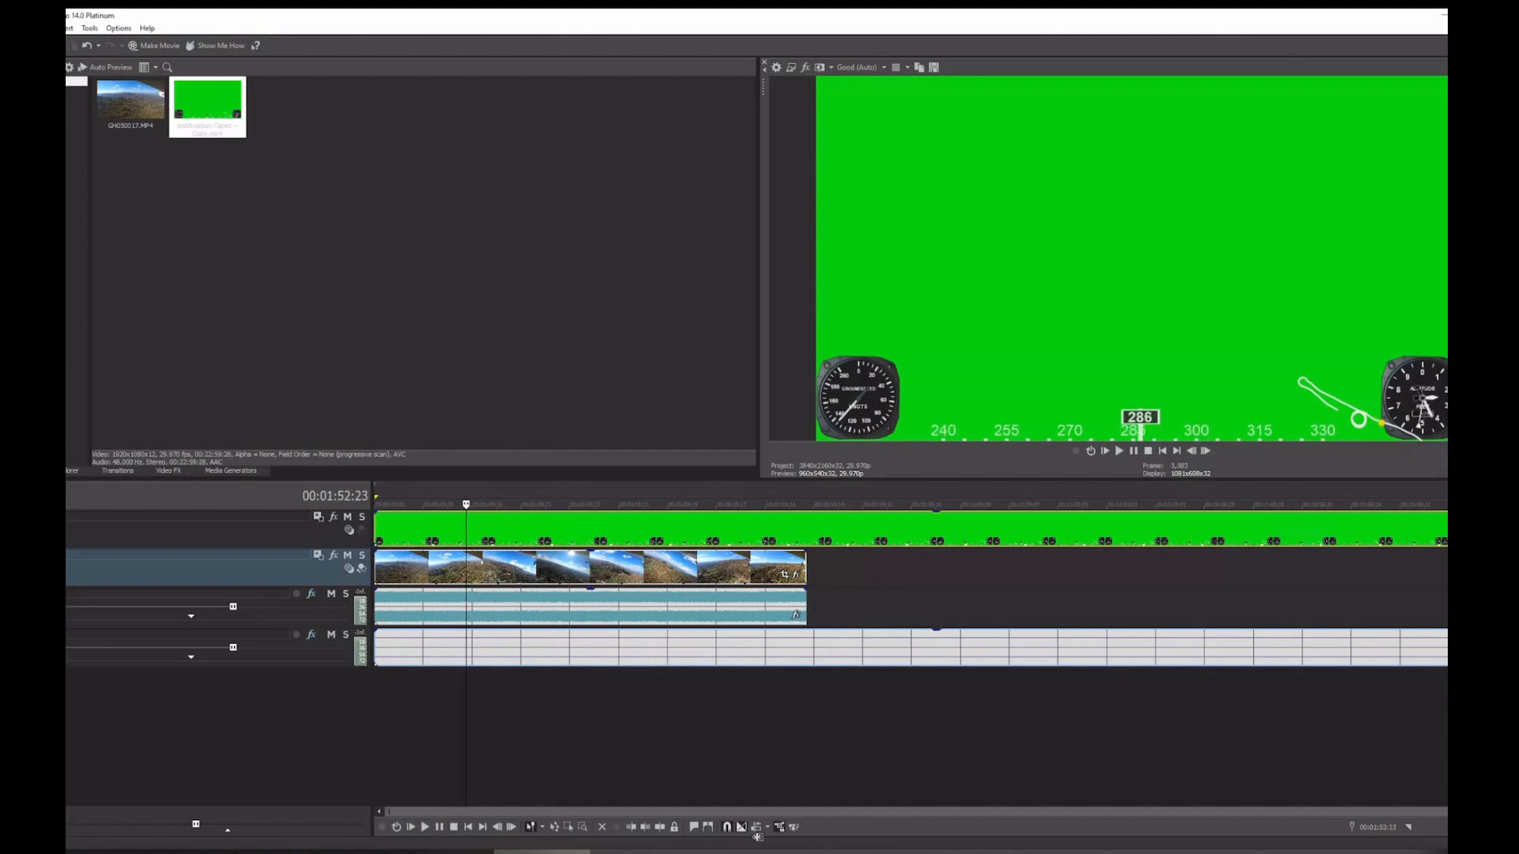
left_click(334, 518)
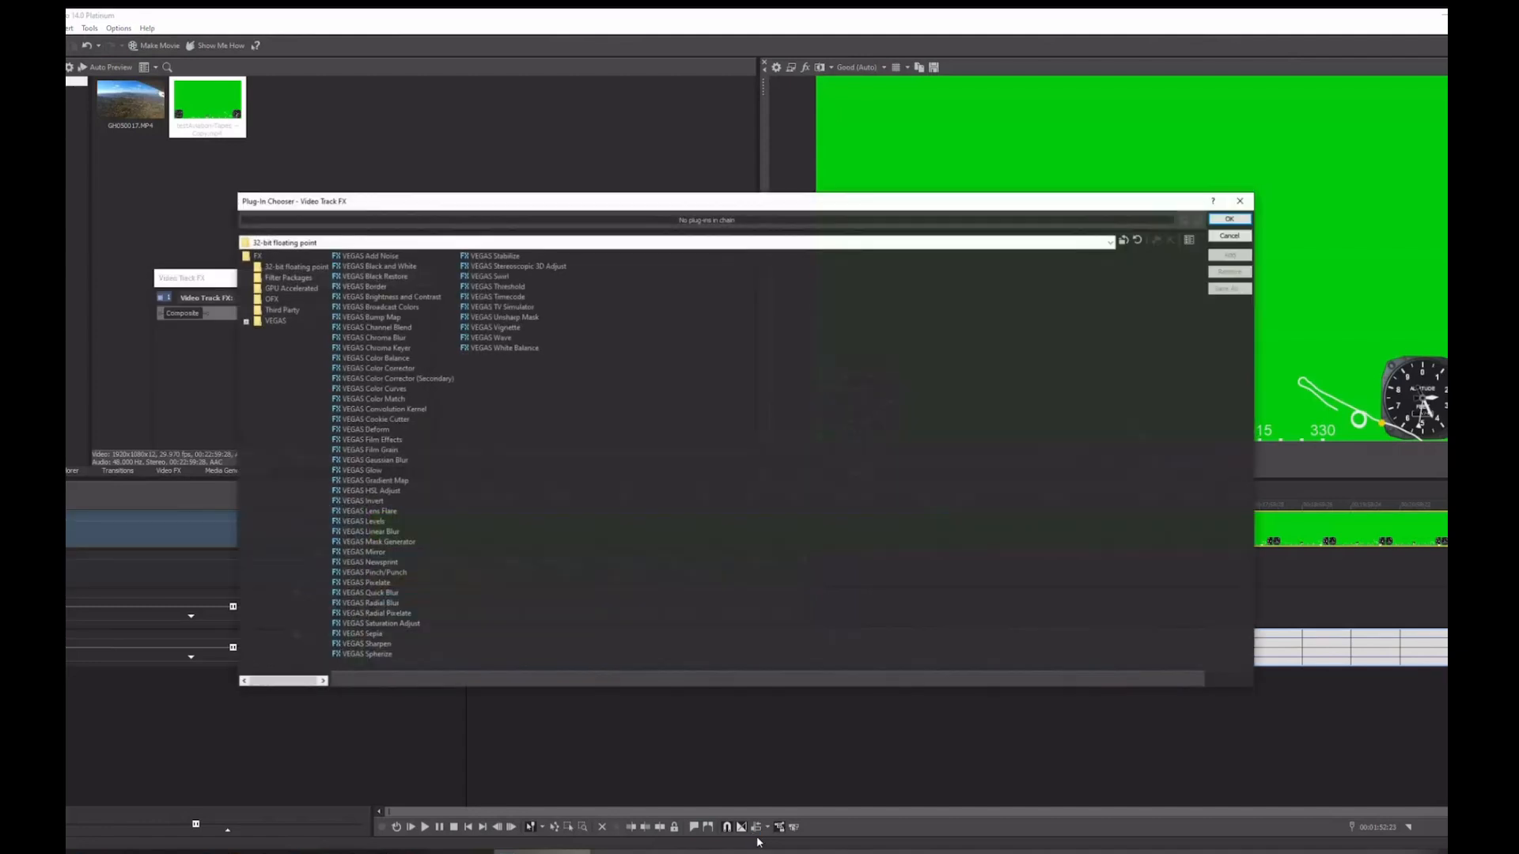
left_click(1240, 201)
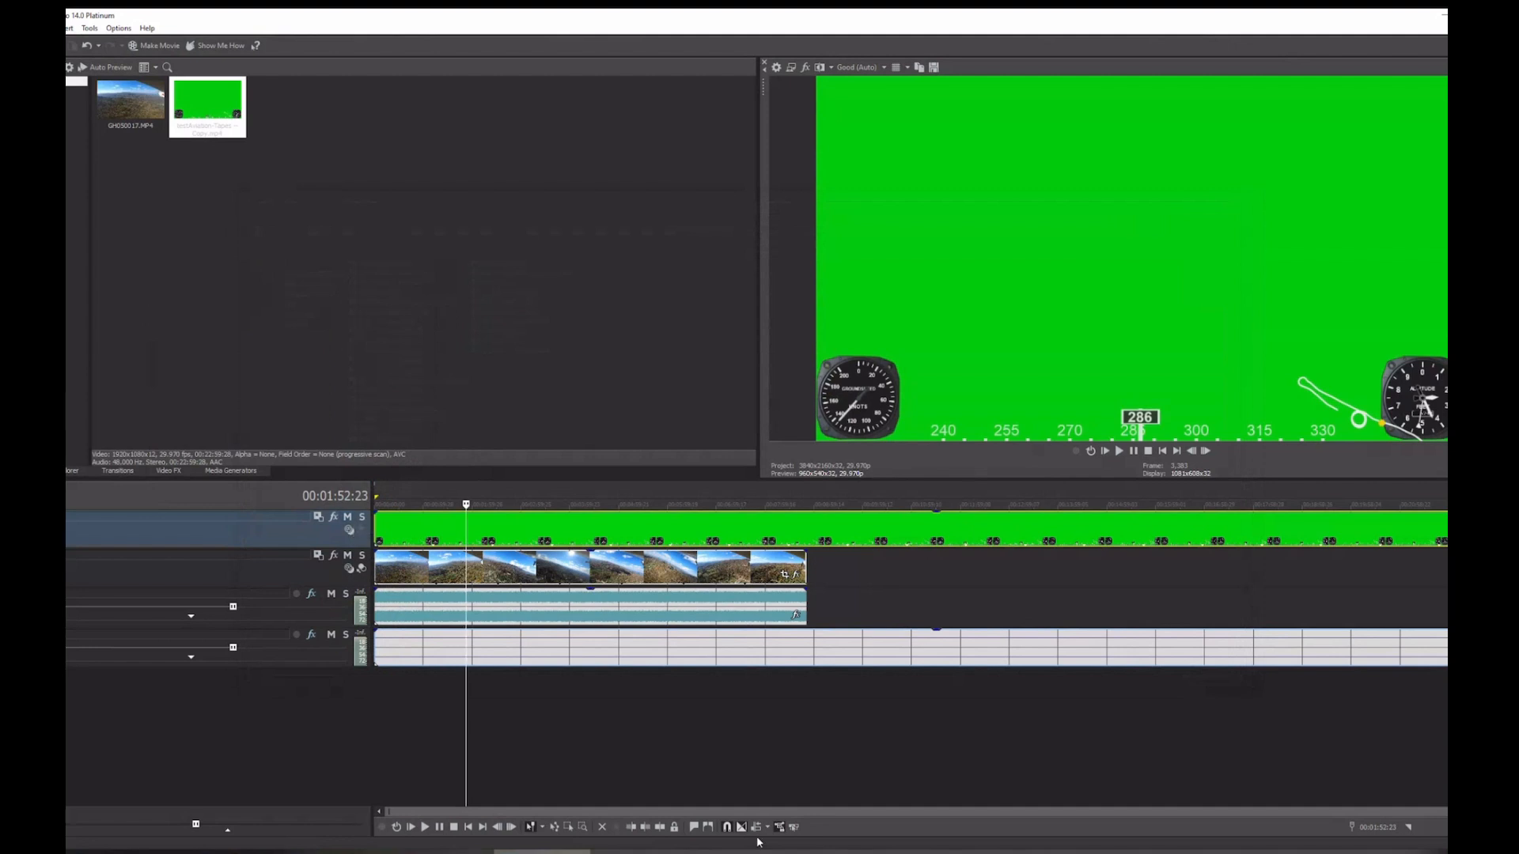
left_click(333, 516)
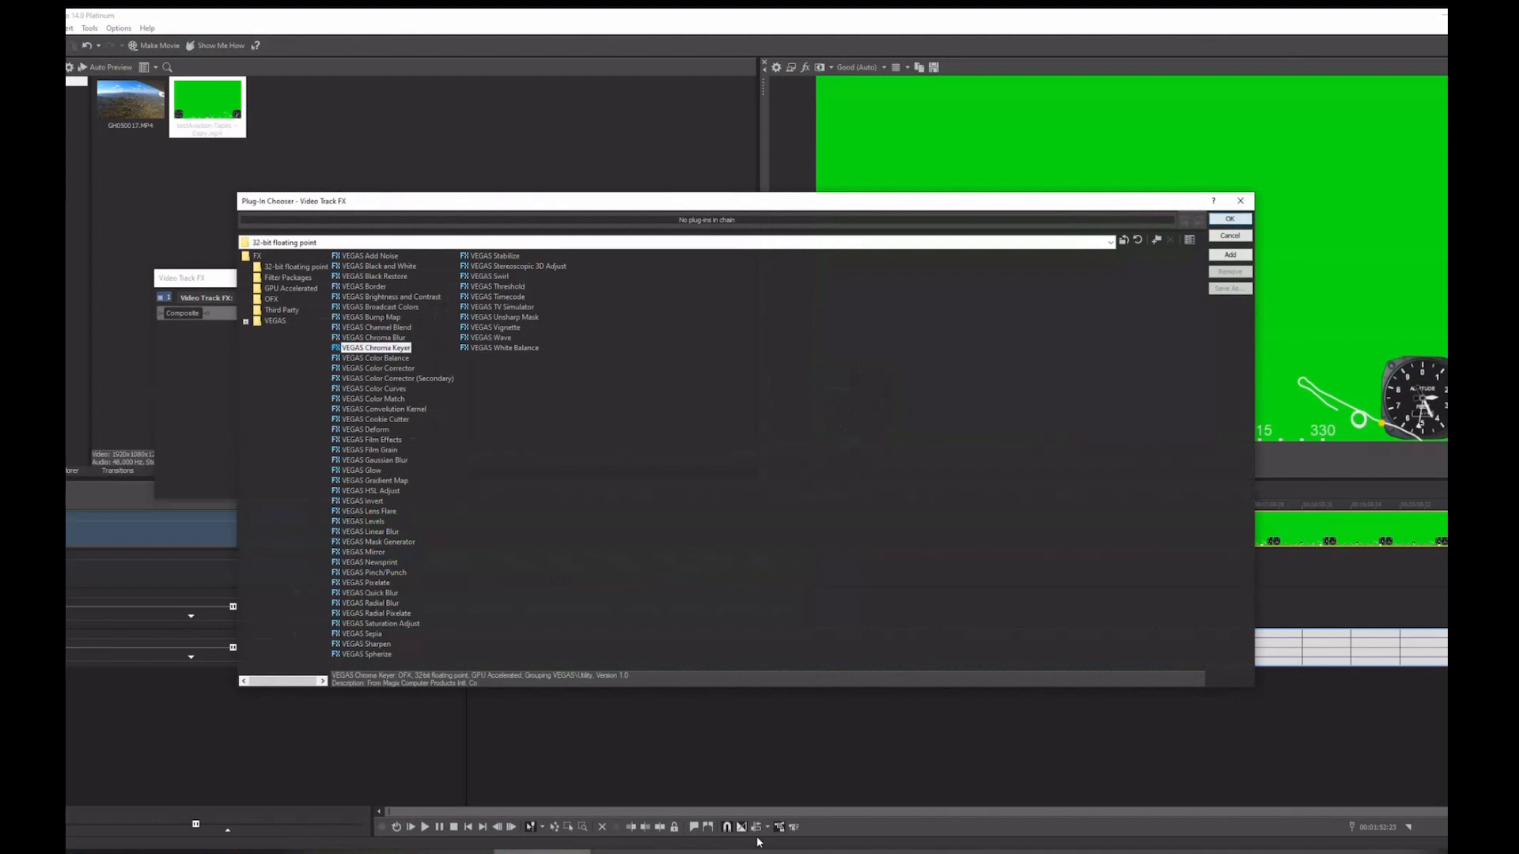
key("Return")
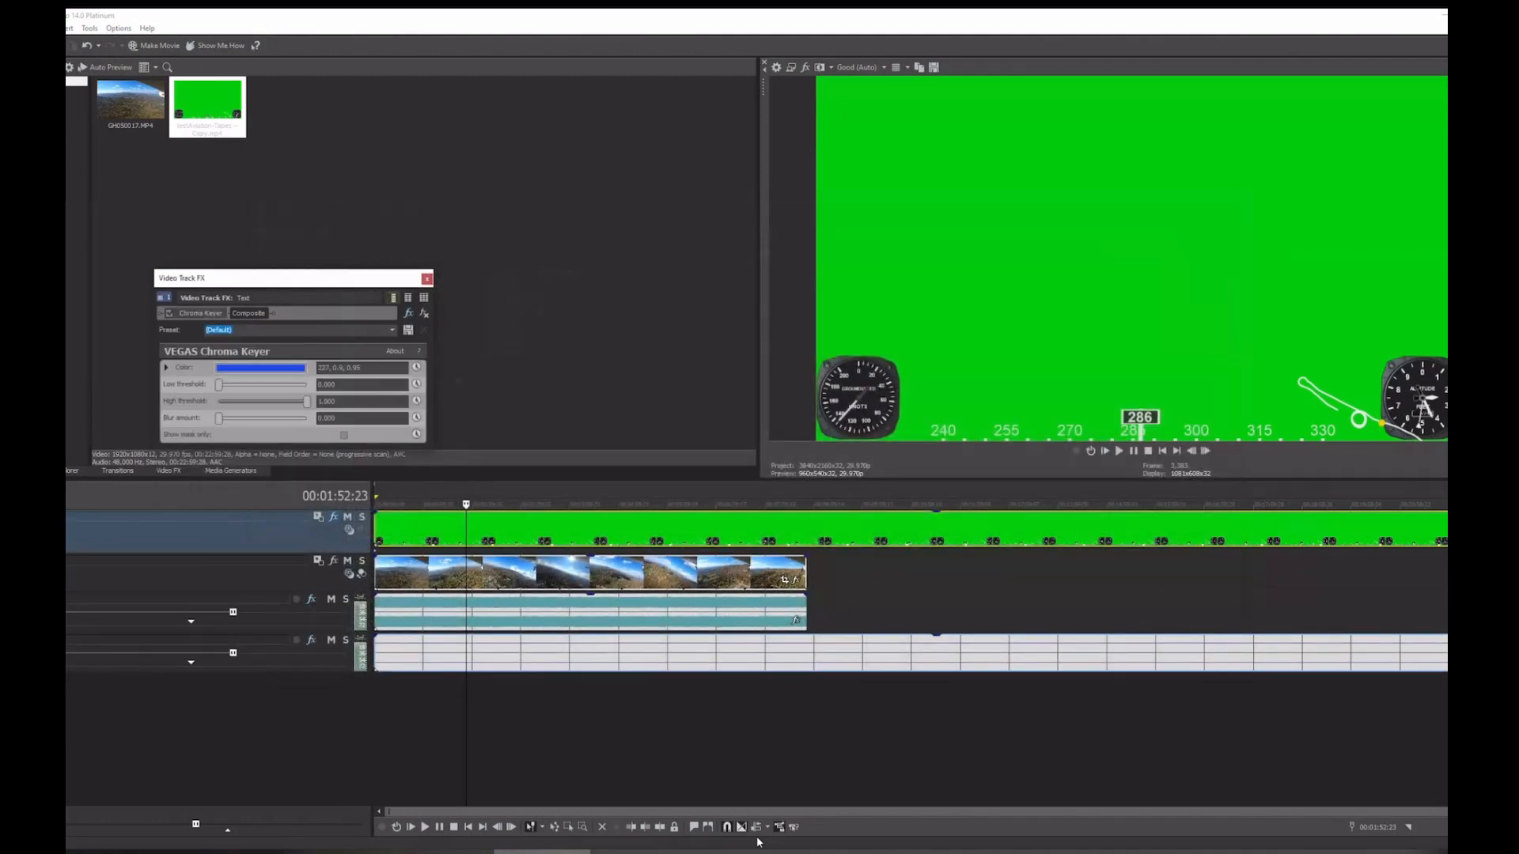
left_click(261, 368)
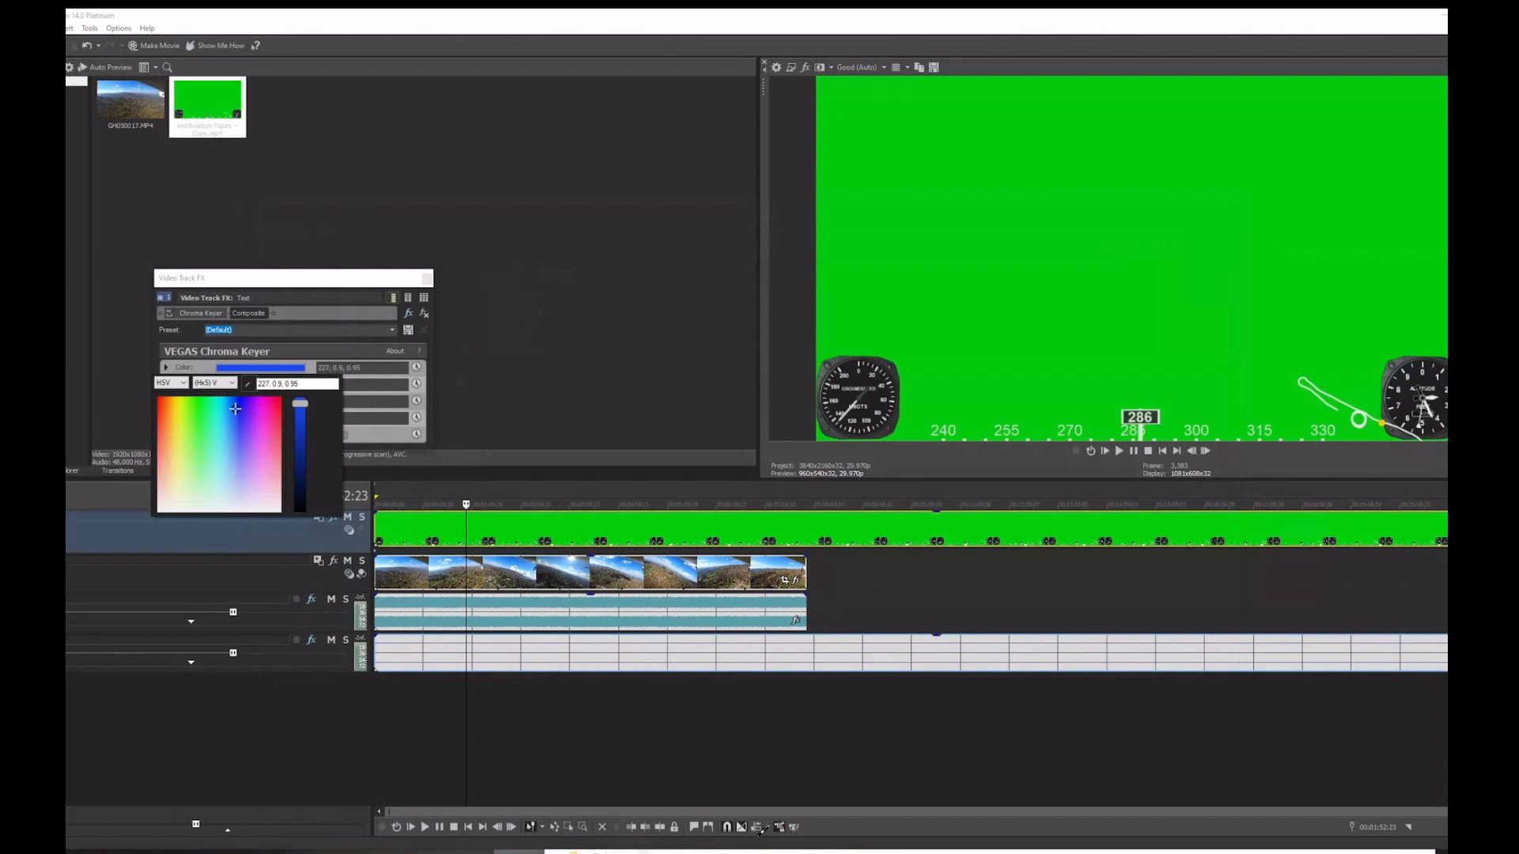
left_click(758, 837)
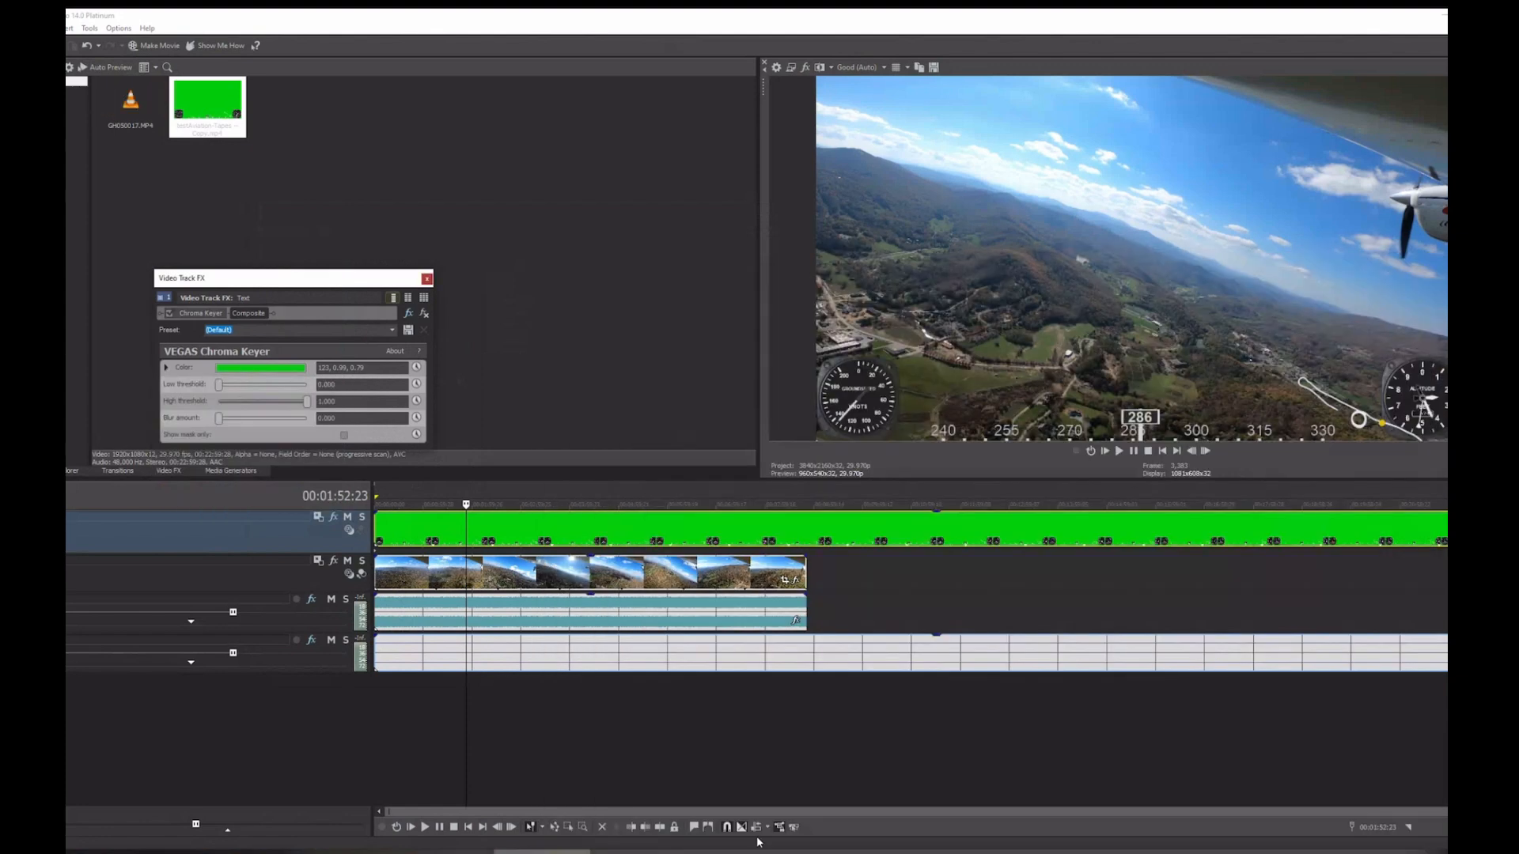
left_click(427, 278)
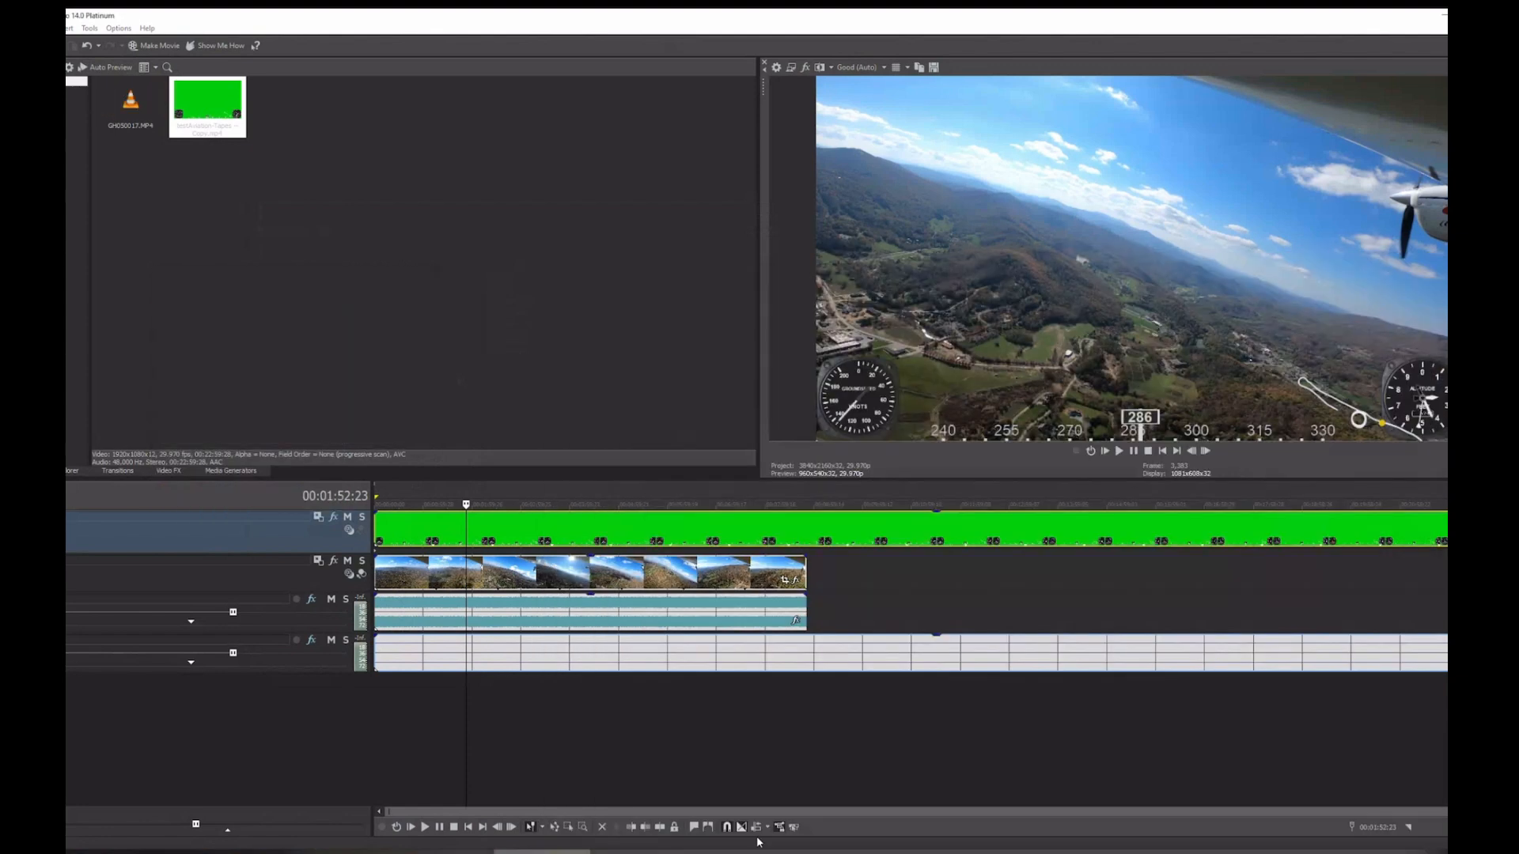
Step: Review the keyed gauges over the flight footage at several points along the timeline
mouse_move(466, 505)
left_mouse_down()
mouse_move(397, 505)
mouse_move(700, 505)
mouse_move(536, 505)
left_mouse_up()
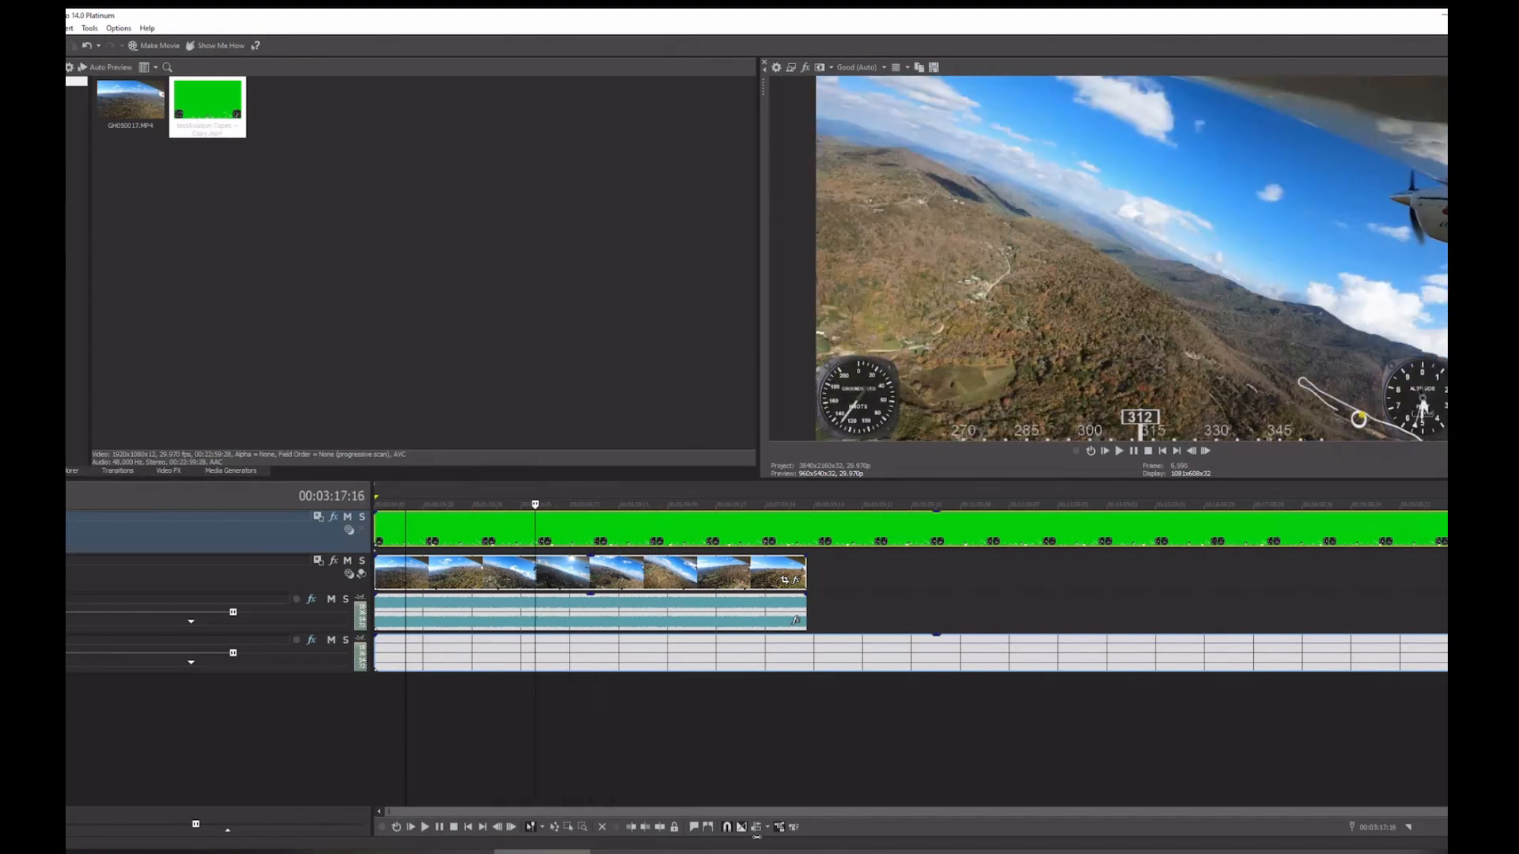
left_click_drag(407, 505, 485, 529)
left_click_drag(388, 505, 653, 505)
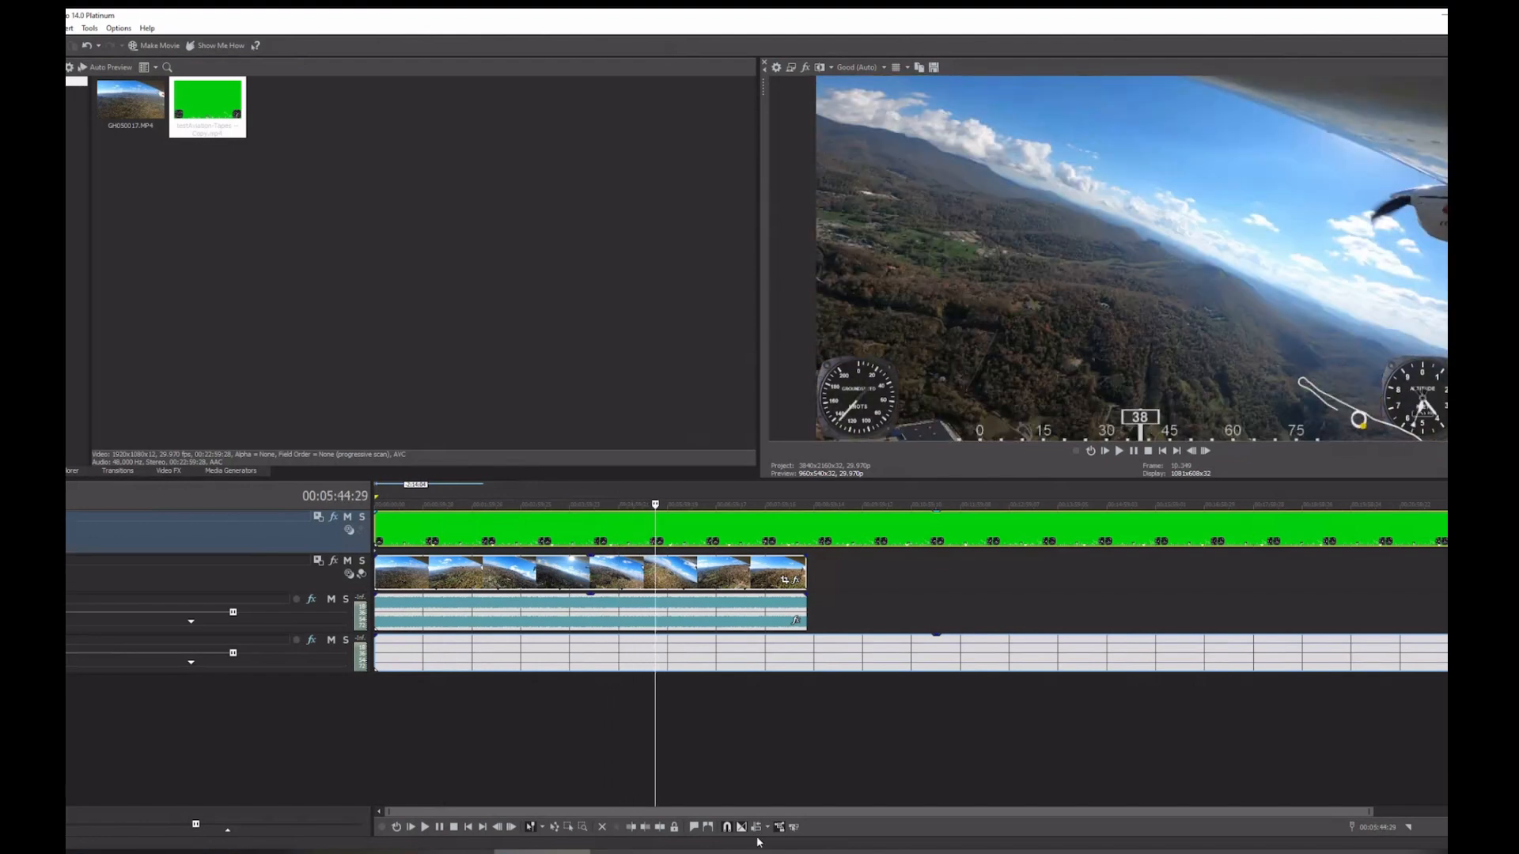
Step: Start exporting the project to a media file
key("alt+f")
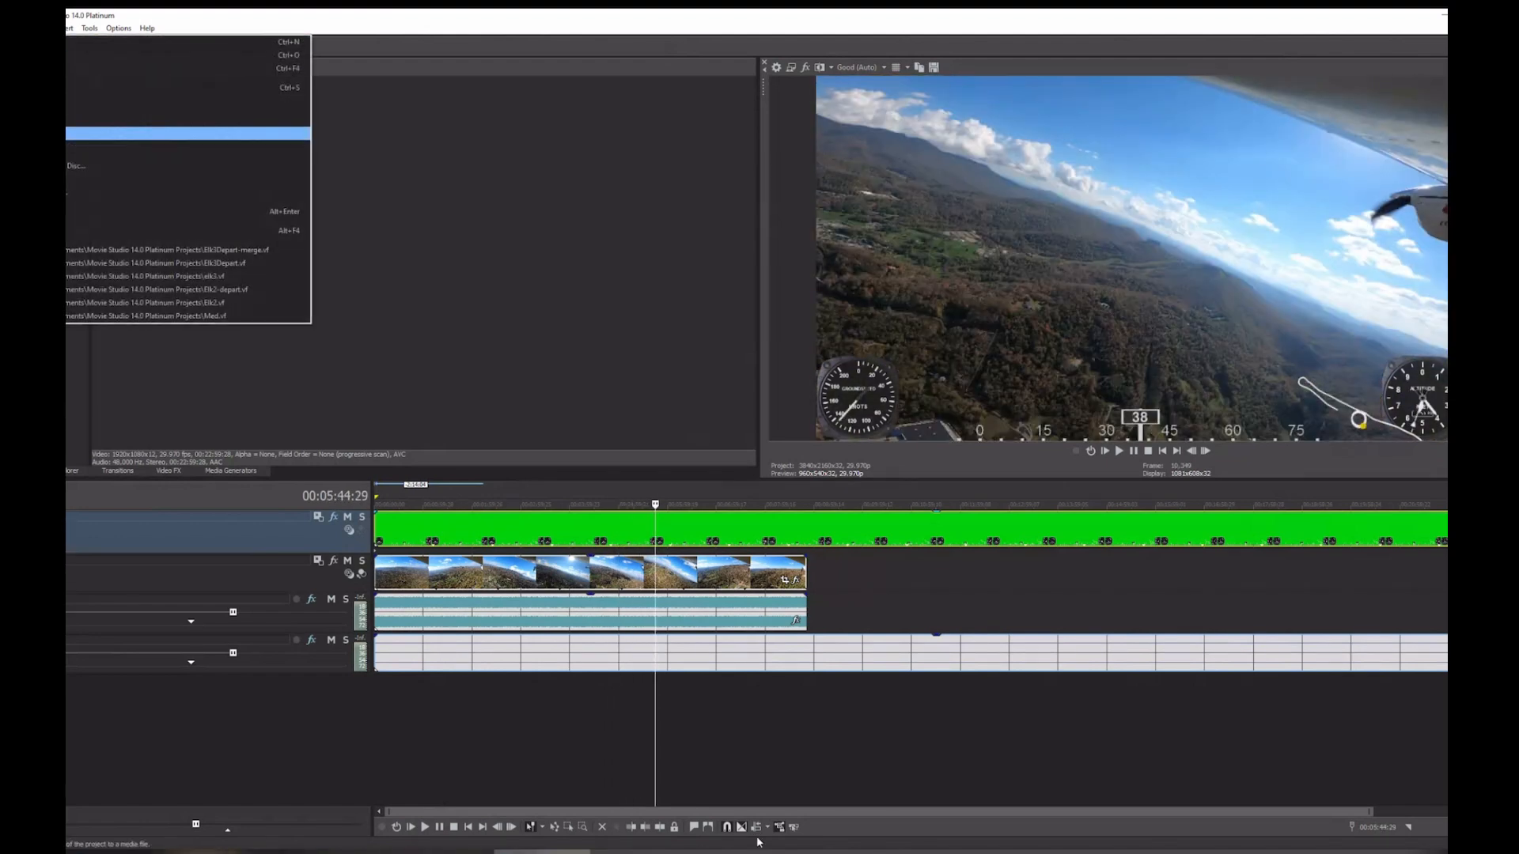